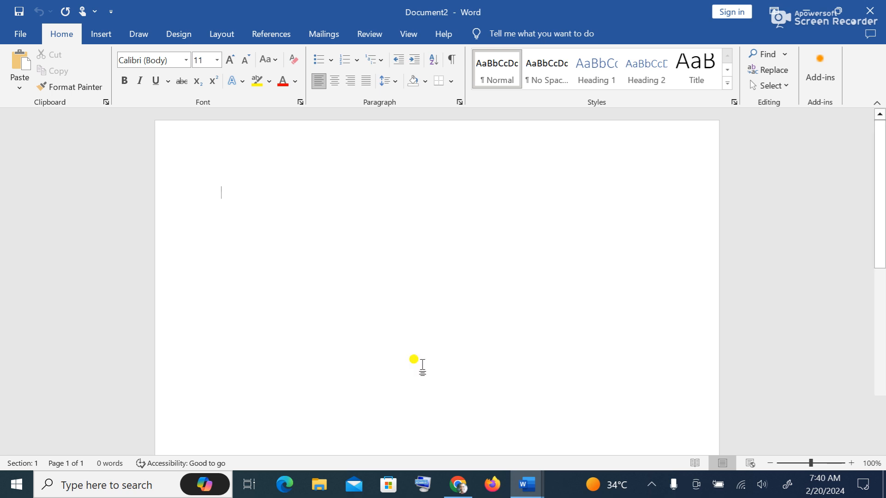
- Look through the Proofing page of Word Options, then close it without changes
{"action": "left_click", "coordinate": [21, 35]}
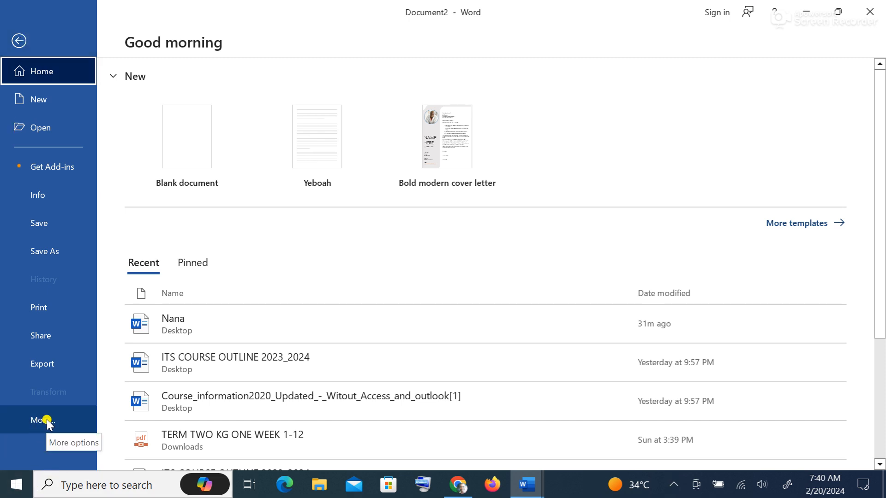
{"action": "left_click", "coordinate": [67, 424]}
{"action": "key", "text": "Down"}
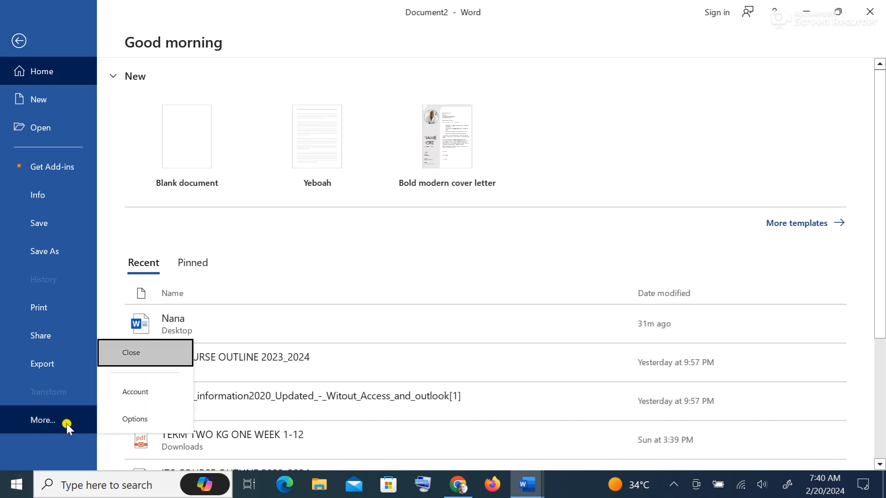
{"action": "left_click", "coordinate": [161, 420]}
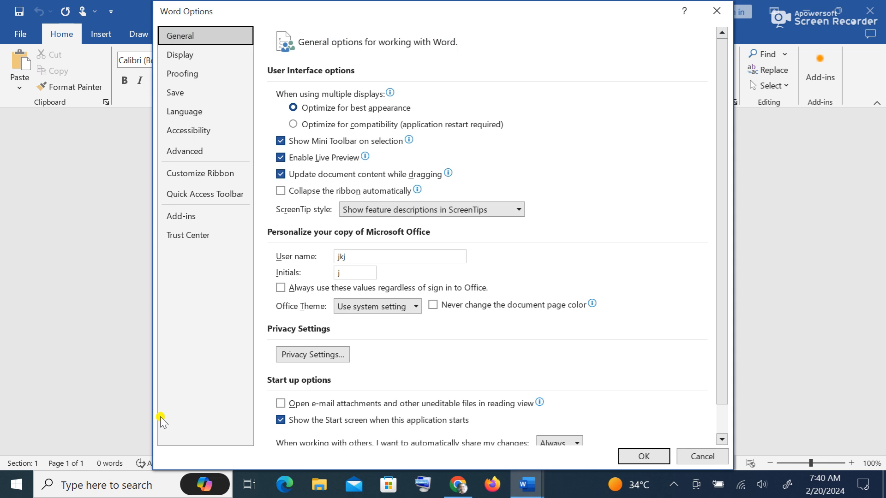
{"action": "left_click", "coordinate": [225, 77]}
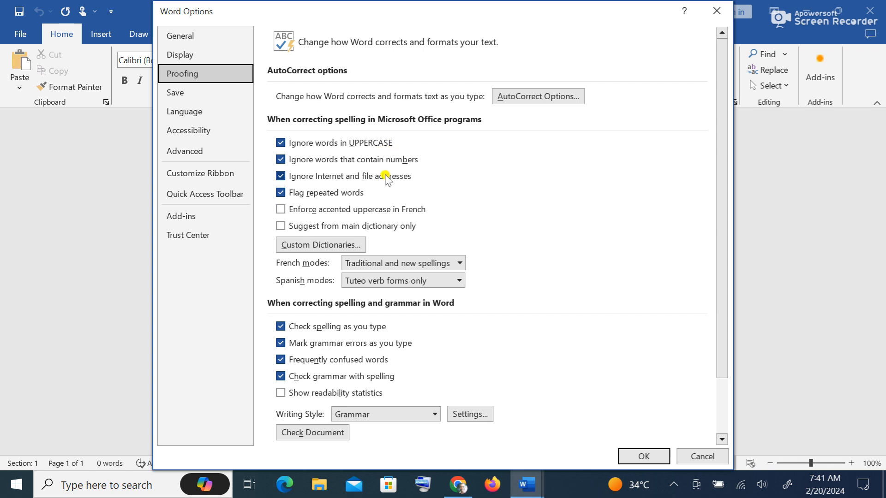
{"action": "left_click", "coordinate": [719, 11]}
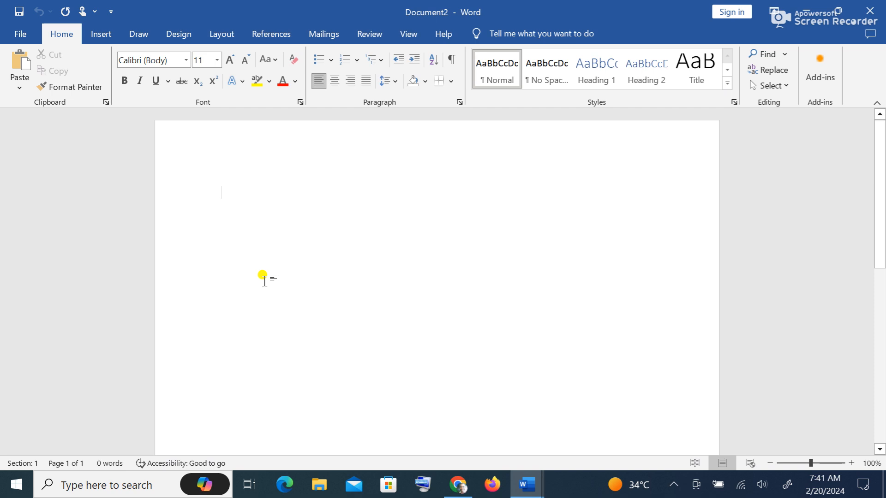
- Type CLASSS and switch off Ignore words in UPPERCASE in the Proofing options
{"action": "type", "text": "CL"}
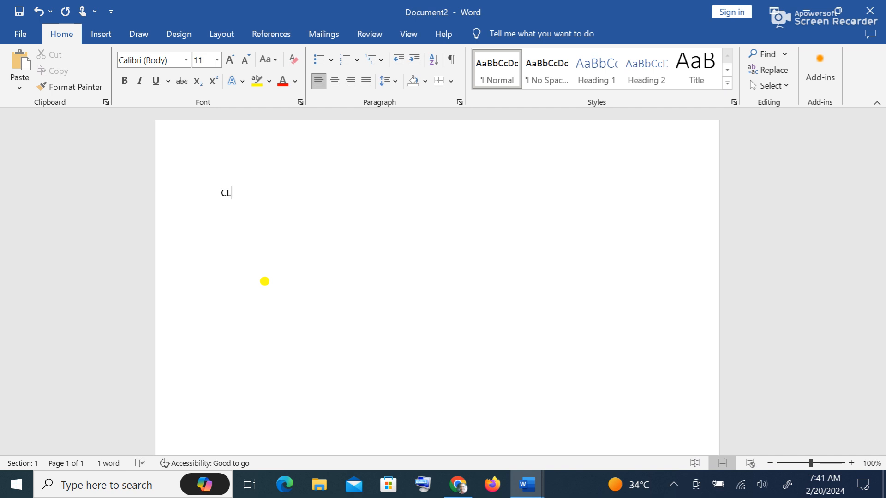
{"action": "type", "text": "ASSS"}
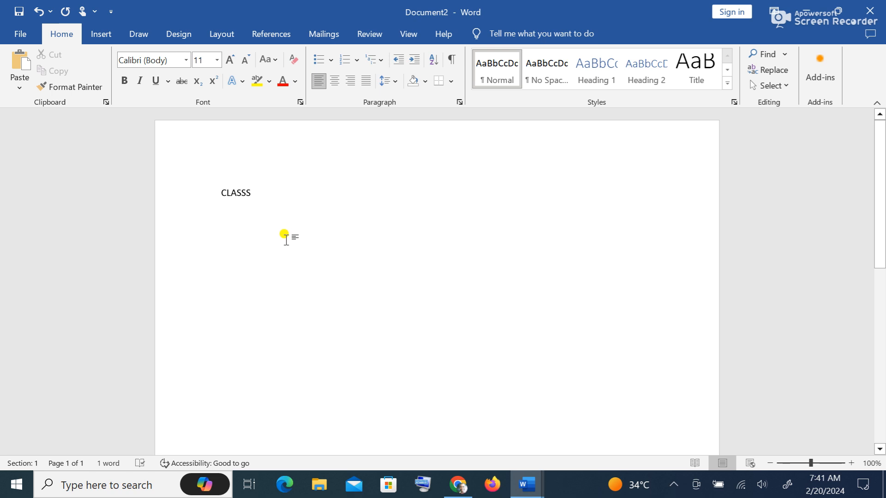
{"action": "left_click", "coordinate": [24, 37]}
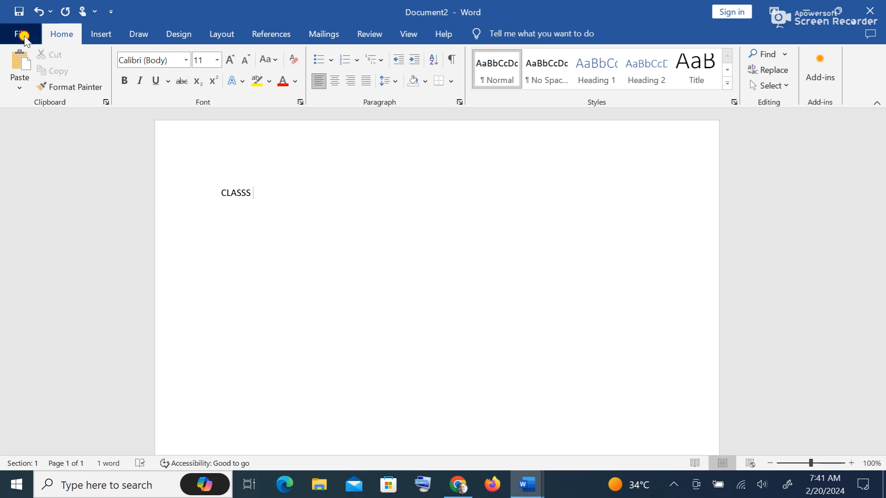
{"action": "left_click", "coordinate": [33, 421]}
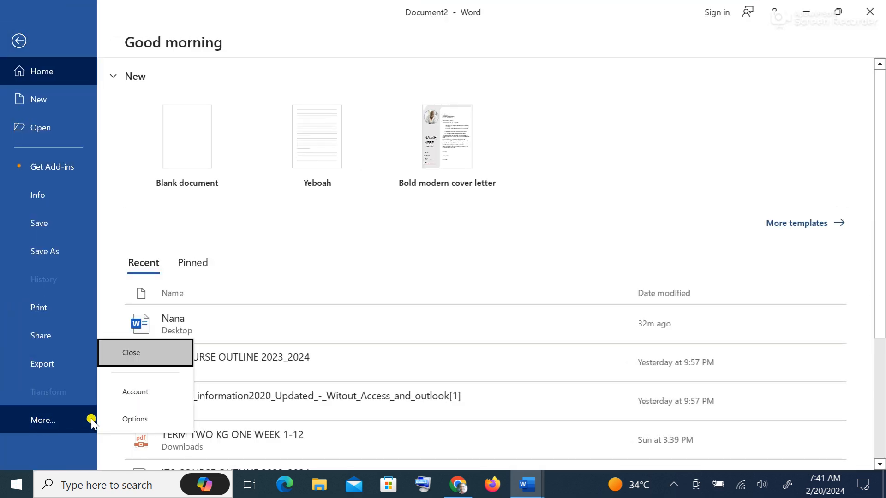
{"action": "left_click", "coordinate": [118, 419]}
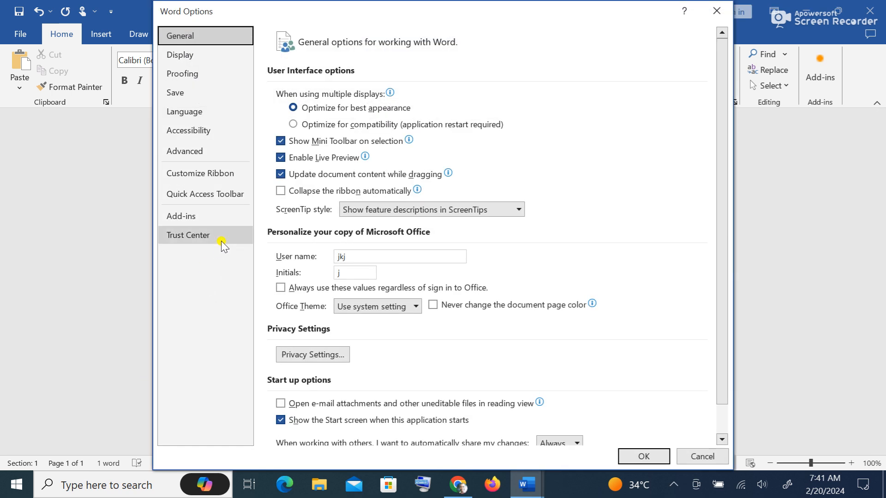
{"action": "left_click", "coordinate": [198, 73]}
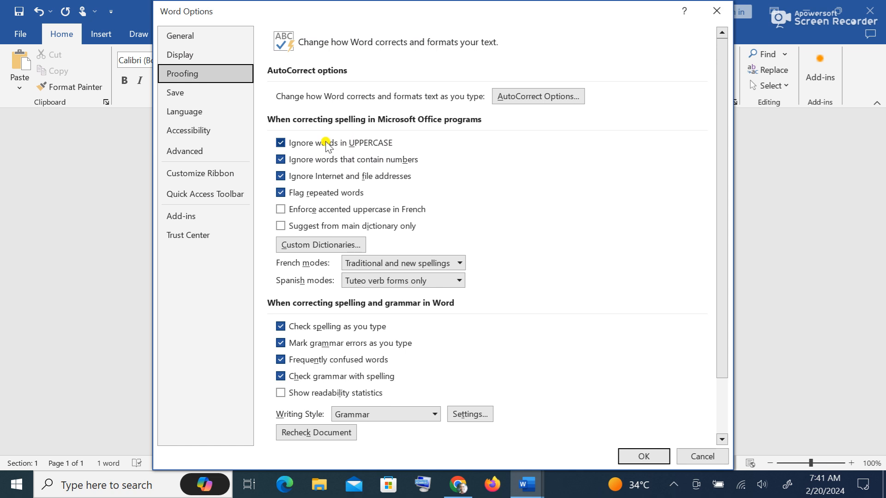
{"action": "left_click", "coordinate": [283, 146]}
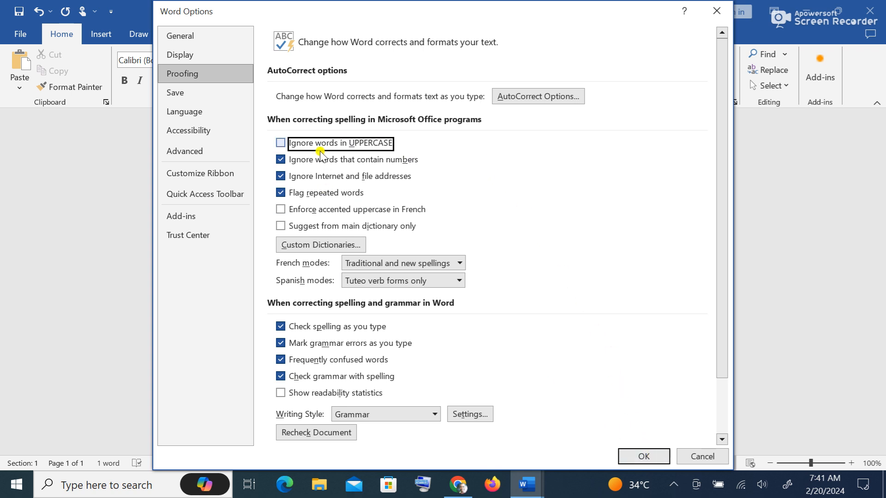
{"action": "left_click", "coordinate": [644, 456]}
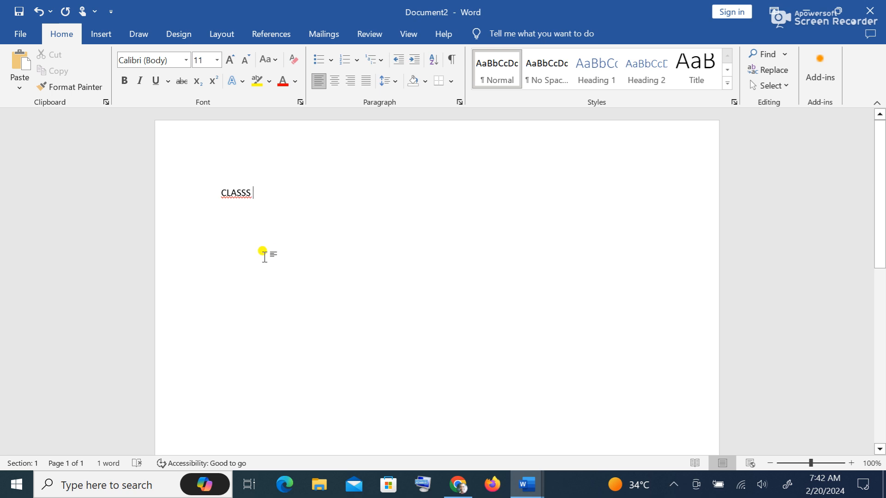
- Correct the flagged CLASSS to the suggested spelling CLASS
{"action": "right_click", "coordinate": [238, 194]}
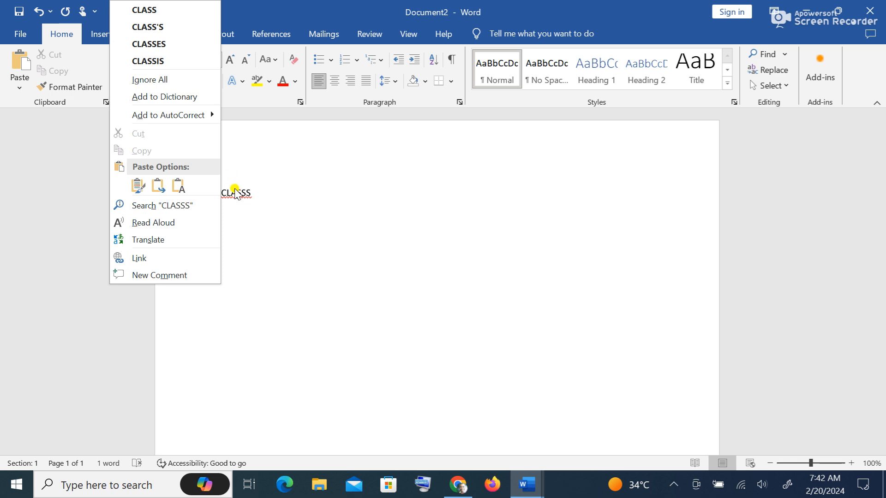
{"action": "left_click", "coordinate": [270, 203]}
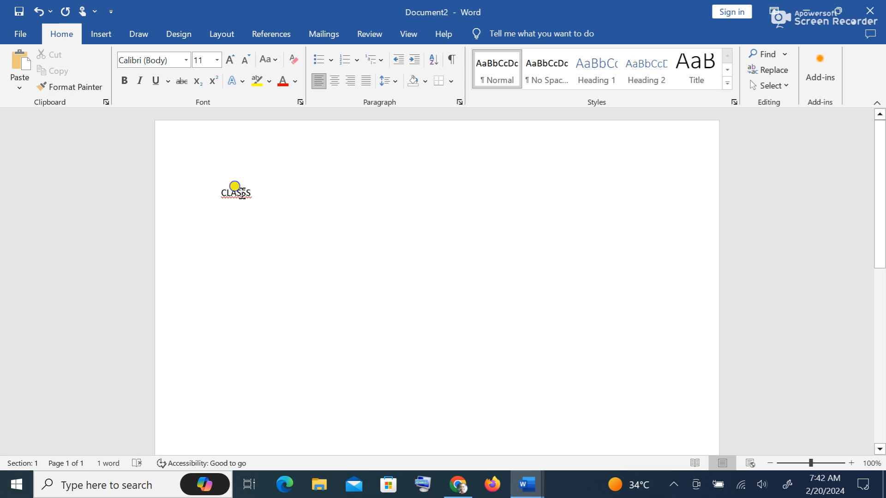
{"action": "right_click", "coordinate": [242, 194]}
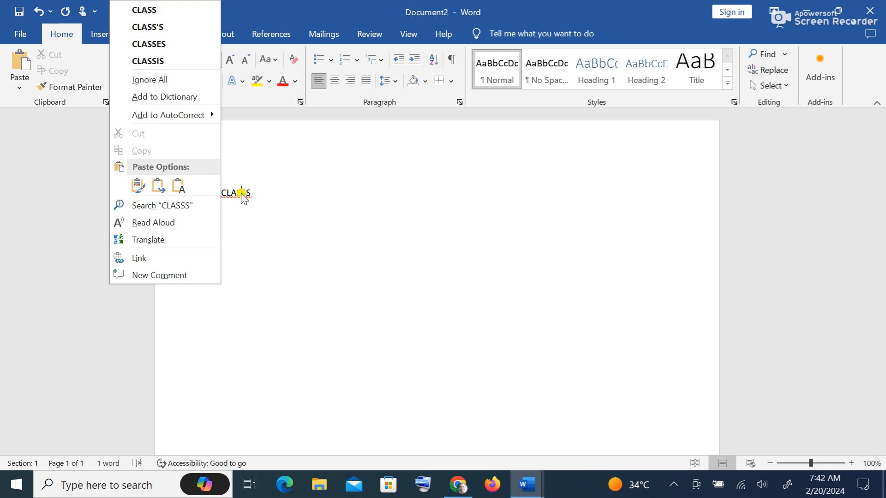
{"action": "left_click", "coordinate": [183, 11]}
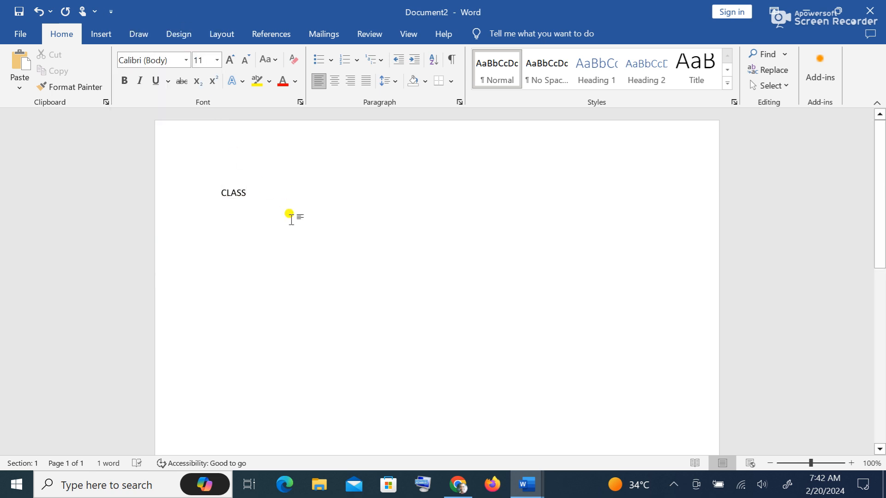
{"action": "left_click", "coordinate": [18, 35]}
{"action": "left_click", "coordinate": [43, 422]}
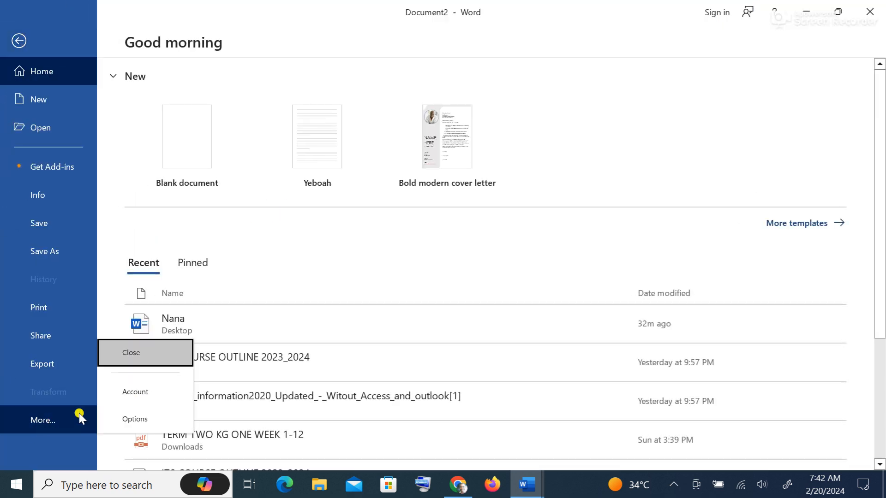
{"action": "left_click", "coordinate": [131, 418]}
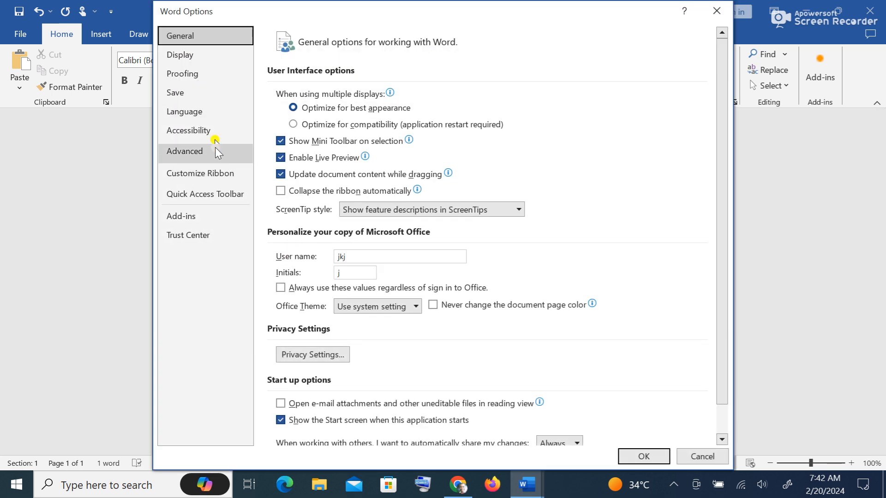
{"action": "left_click", "coordinate": [213, 79]}
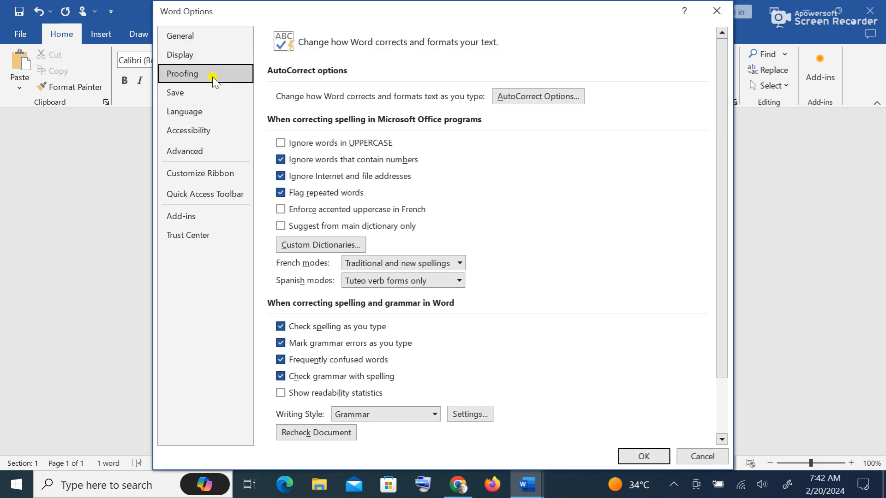
{"action": "left_click", "coordinate": [282, 143]}
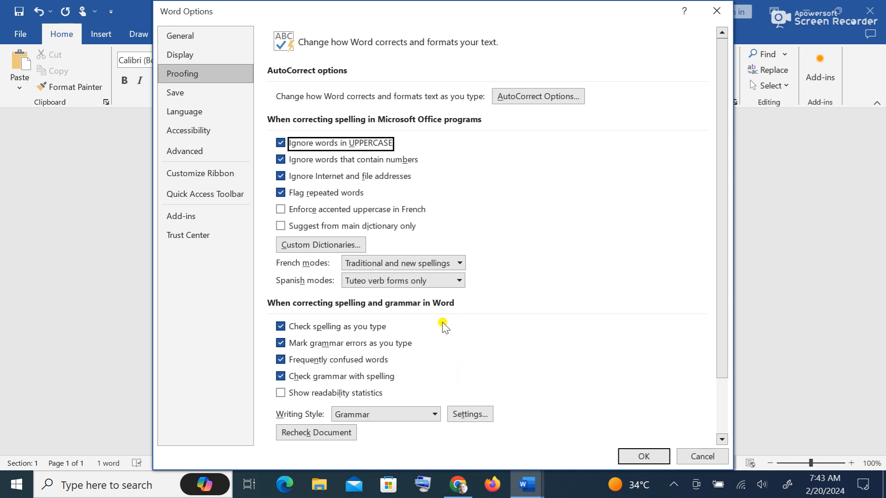
{"action": "left_click", "coordinate": [708, 463]}
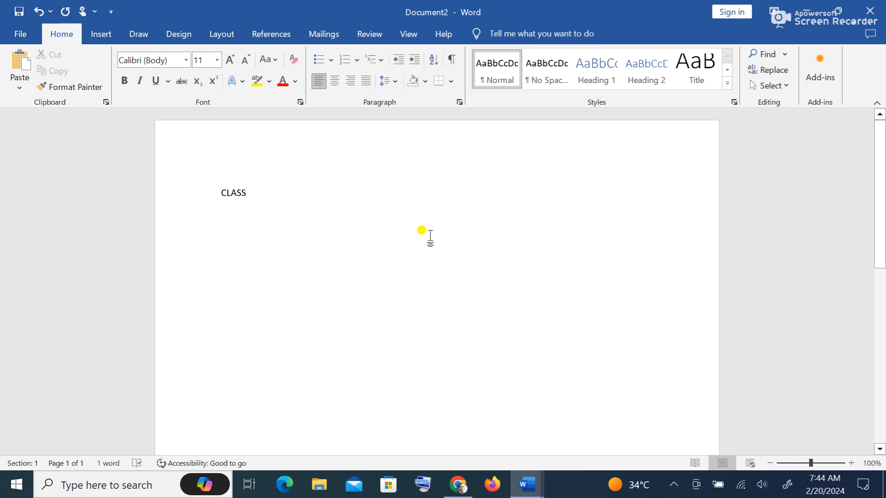
- Run a Spelling & Grammar check from the Review tab and dismiss the completion message
{"action": "left_click", "coordinate": [374, 34]}
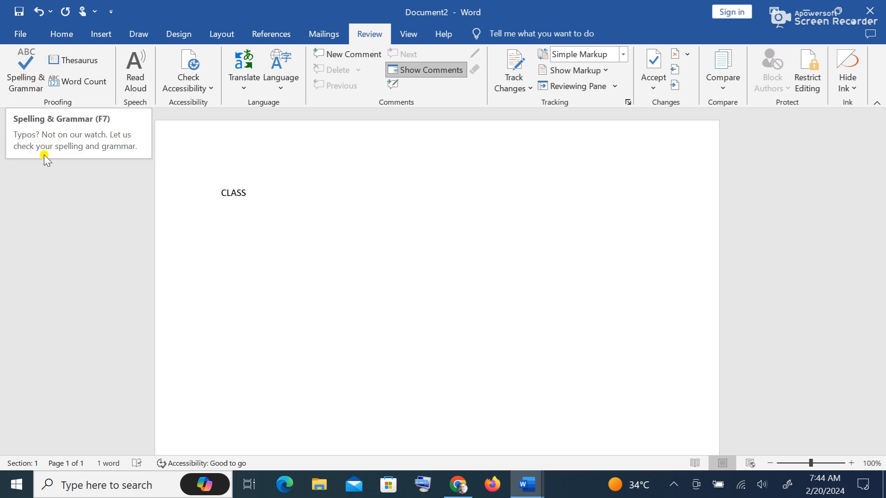
{"action": "left_click", "coordinate": [31, 87]}
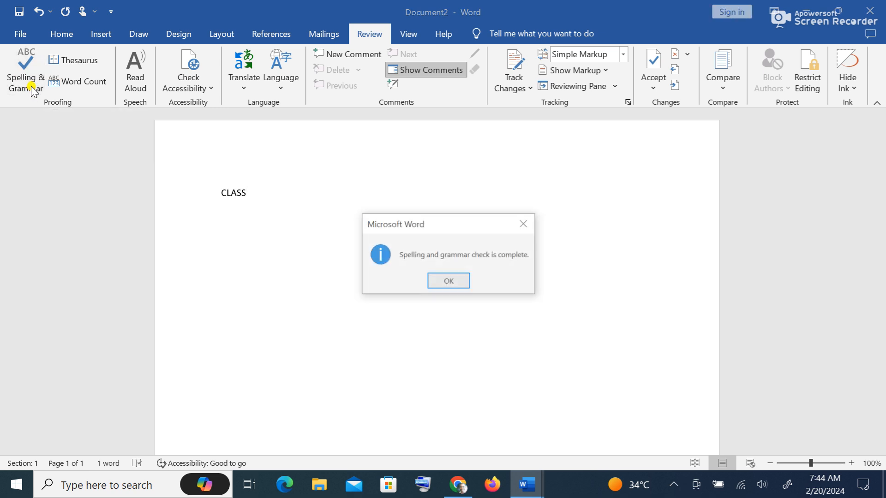
{"action": "left_click", "coordinate": [456, 284]}
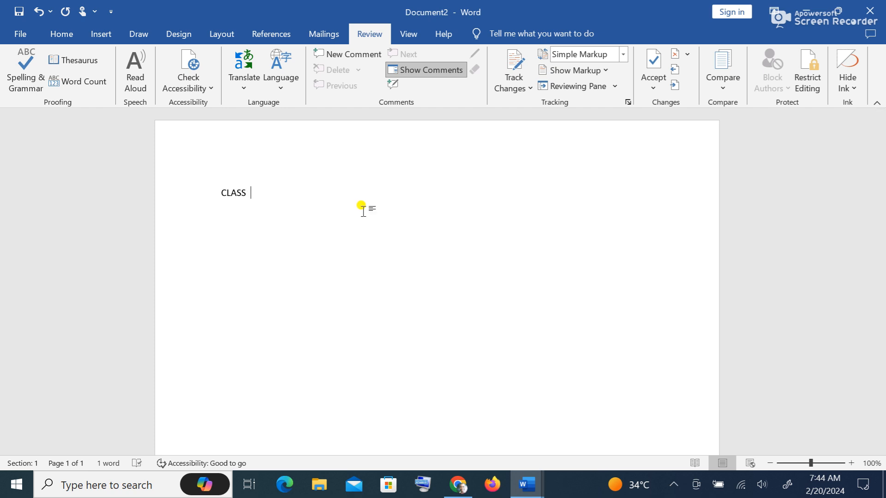
- Type 'going to school and coming into school reviewad' after CLASS
{"action": "type", "text": "goin"}
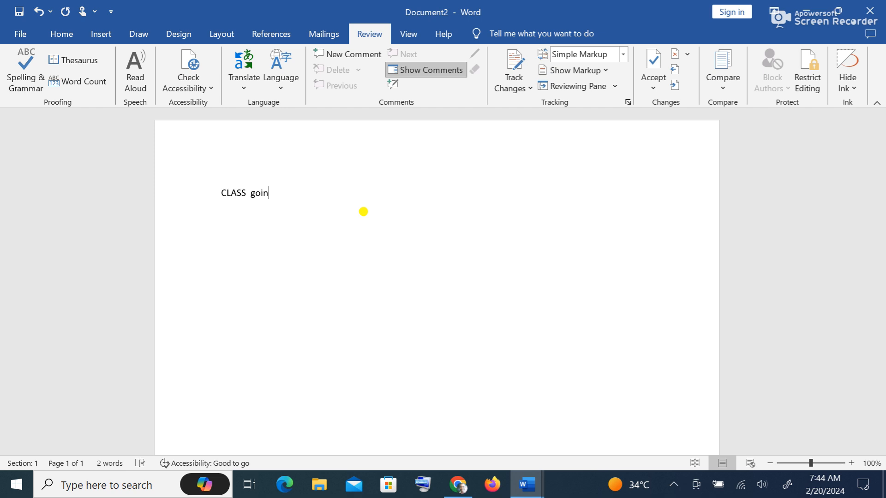
{"action": "type", "text": "ng to schooo l"}
{"action": "key", "text": "BackSpace"}
{"action": "key", "text": "BackSpace"}
{"action": "key", "text": "BackSpace"}
{"action": "type", "text": "l and coming into school"}
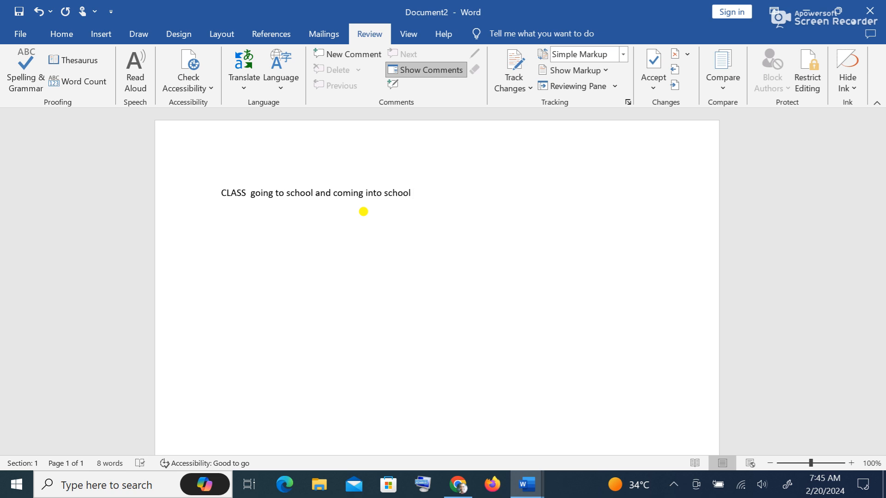
{"action": "type", "text": "rewi"}
{"action": "key", "text": "BackSpace"}
{"action": "key", "text": "BackSpace"}
{"action": "type", "text": "viewad"}
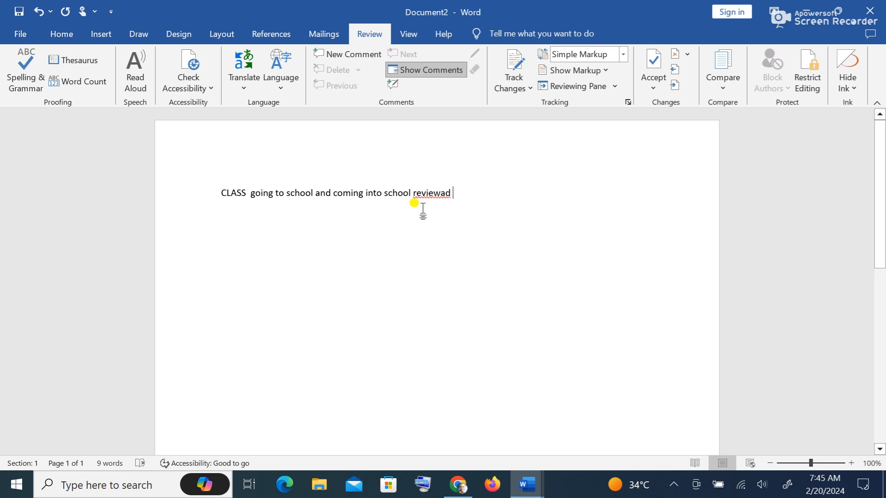
- Use Spelling & Grammar to change reviewad to reviewed and remove the double space after CLASS
{"action": "left_click", "coordinate": [28, 88]}
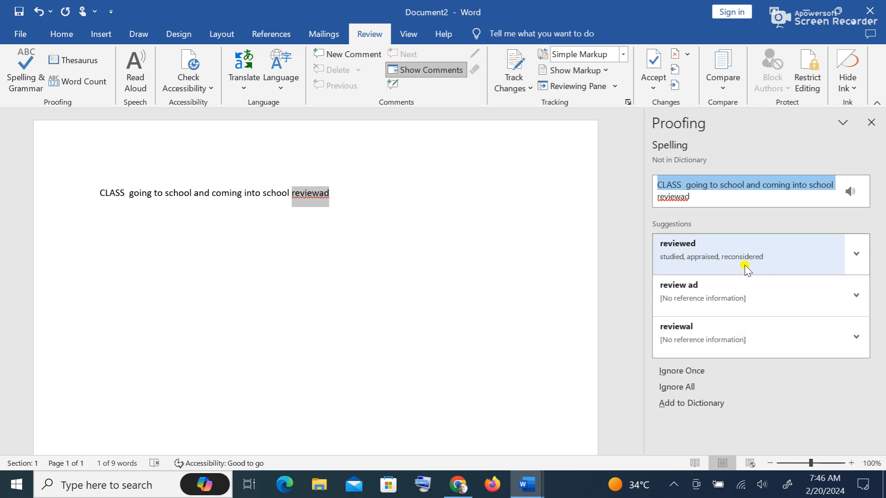
{"action": "left_click", "coordinate": [722, 256]}
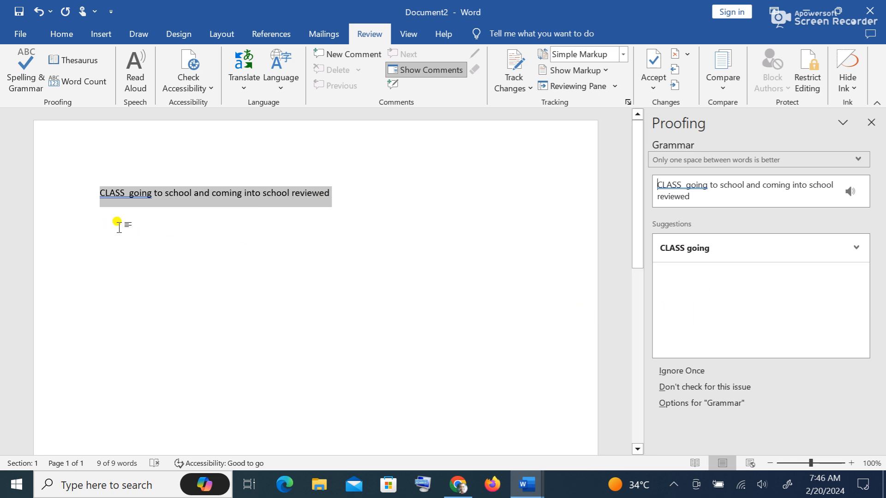
{"action": "left_click", "coordinate": [166, 275]}
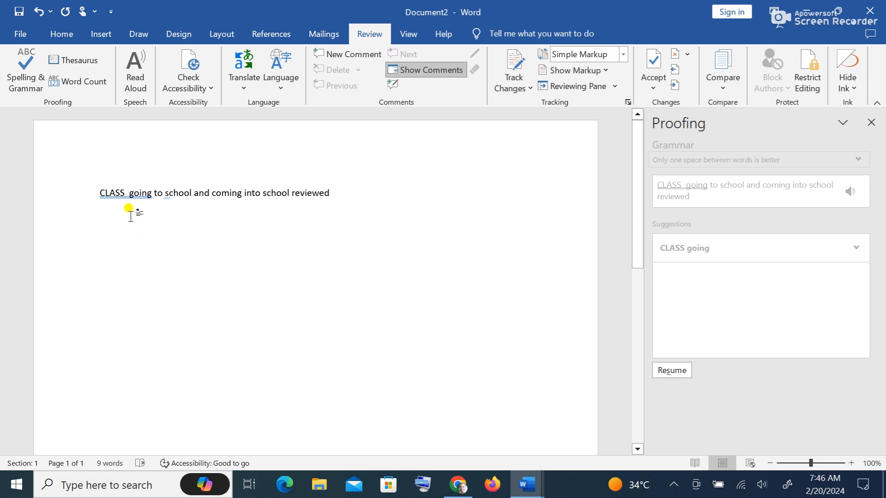
{"action": "left_click", "coordinate": [134, 193]}
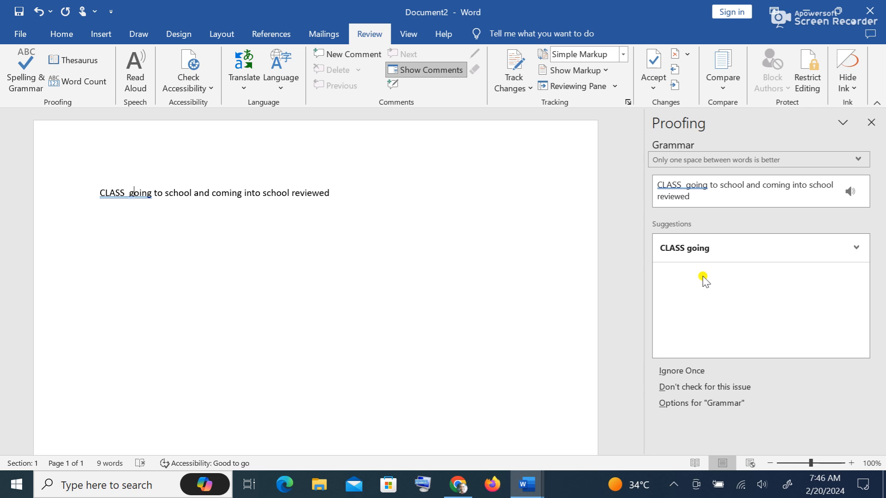
{"action": "left_click", "coordinate": [715, 250]}
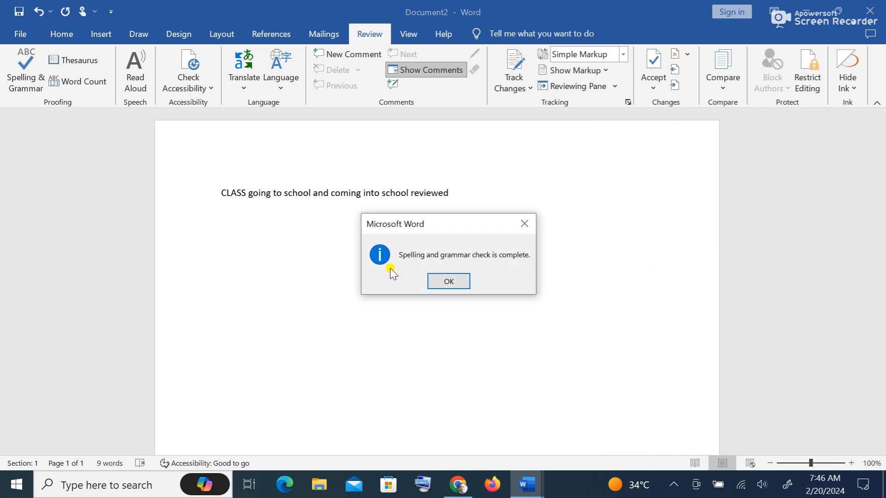
{"action": "left_click", "coordinate": [449, 281]}
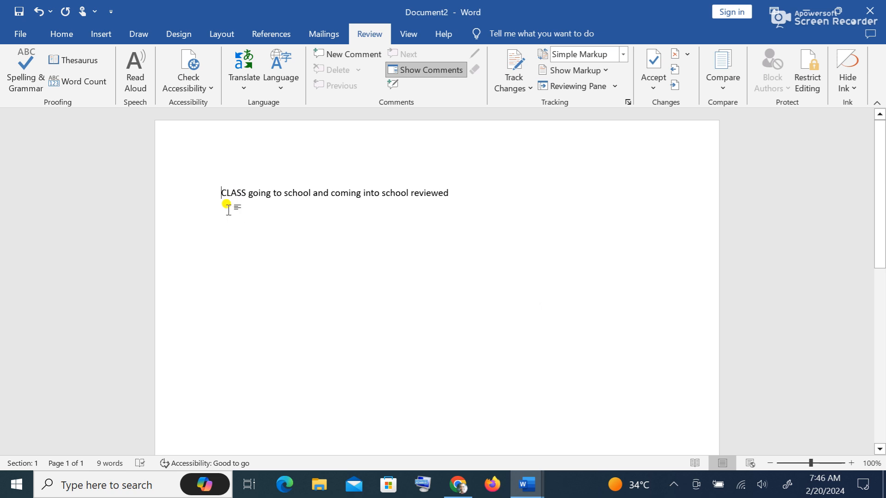
- Start Read Aloud and add the line 'I am not coming' below the sentence
{"action": "left_click", "coordinate": [138, 88]}
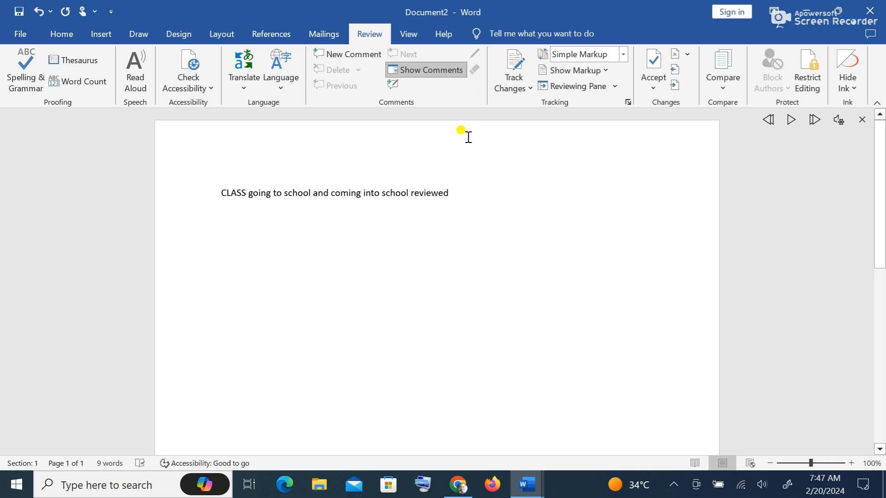
{"action": "key", "text": "Return"}
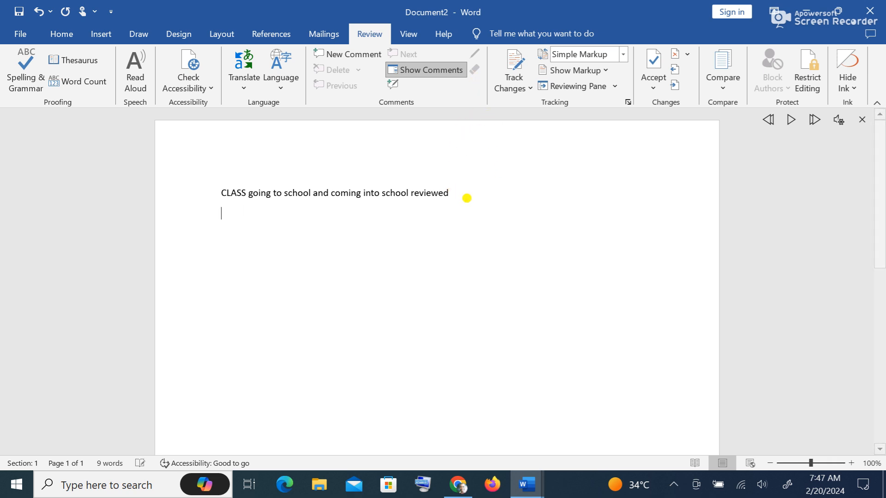
{"action": "type", "text": "I am not co"}
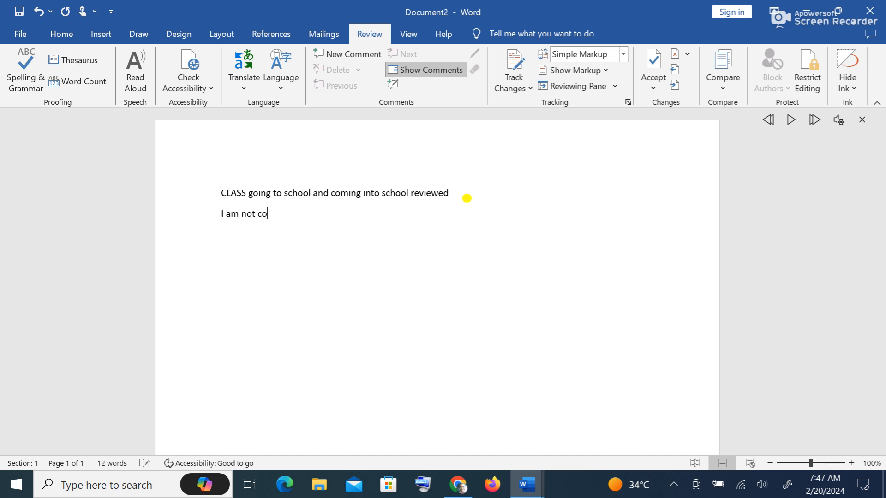
{"action": "type", "text": "ming"}
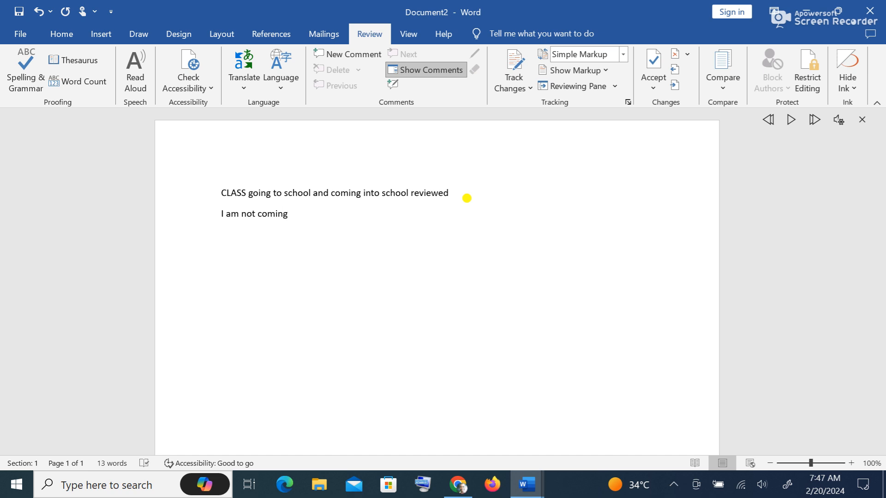
- With the caret after 'reviewed', toggle Show Comments off and back on
{"action": "left_click", "coordinate": [457, 193]}
{"action": "left_click", "coordinate": [450, 70]}
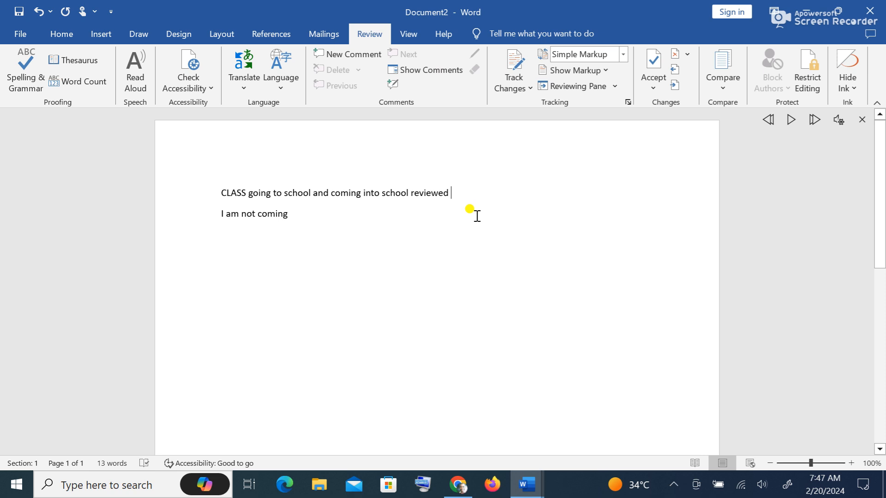
{"action": "left_click", "coordinate": [447, 71]}
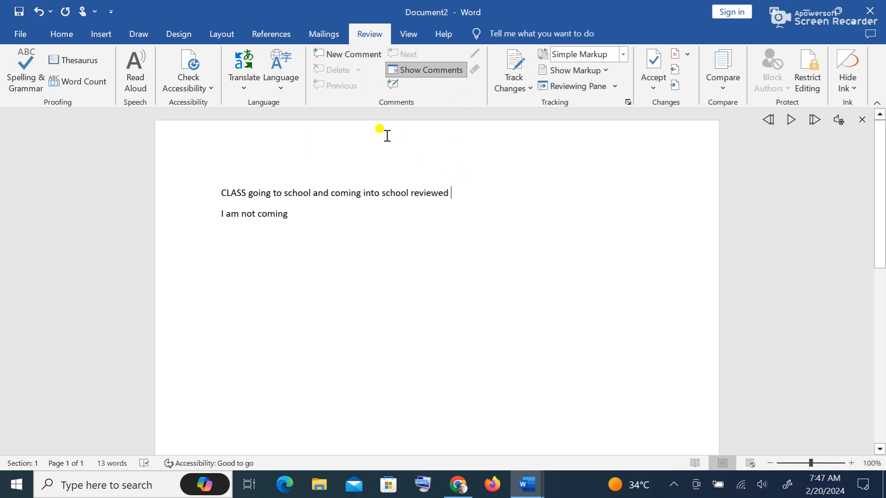
- Add a comment on 'reviewed' with the text 'Check it well'
{"action": "left_click", "coordinate": [360, 55]}
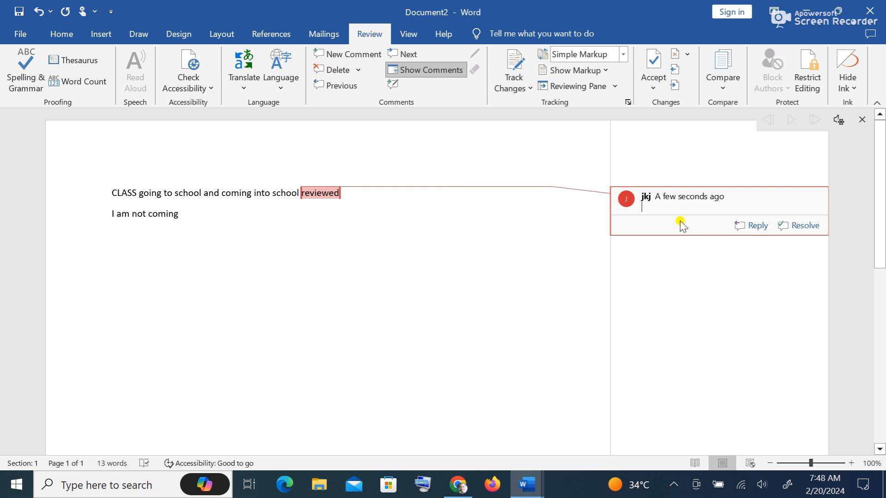
{"action": "type", "text": "C"}
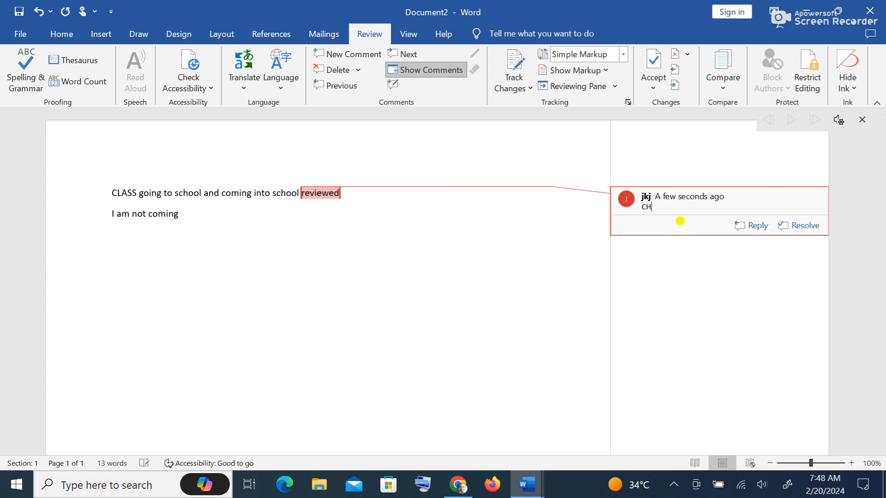
{"action": "type", "text": "heck it well"}
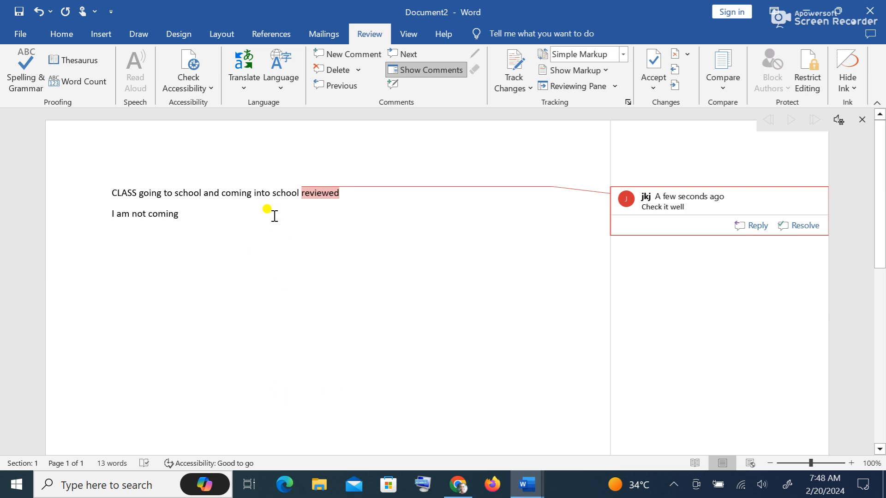
- Resolve the 'Check it well' comment and turn on Track Changes
{"action": "left_click", "coordinate": [372, 264]}
{"action": "left_click", "coordinate": [335, 187]}
{"action": "left_click", "coordinate": [669, 203]}
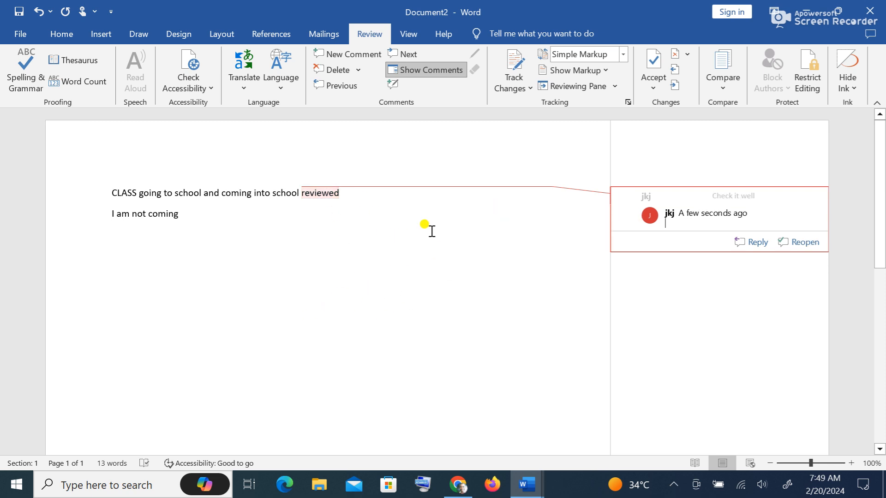
{"action": "left_click", "coordinate": [518, 85]}
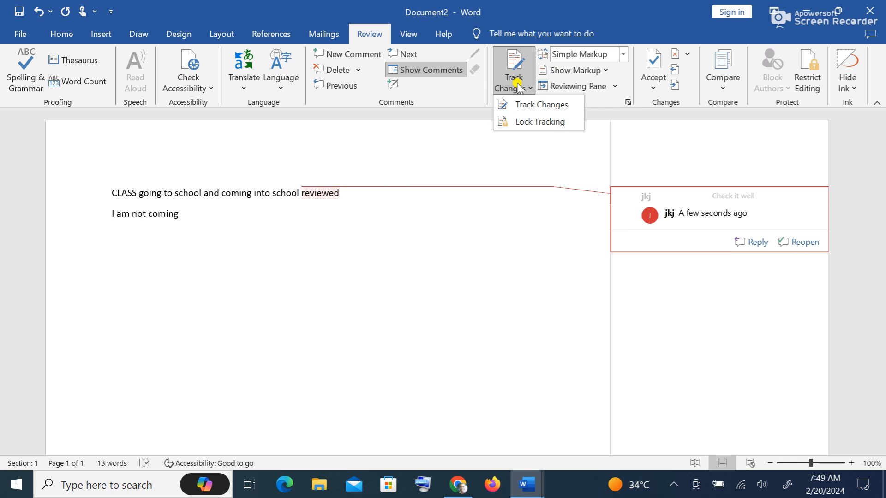
{"action": "left_click", "coordinate": [519, 104]}
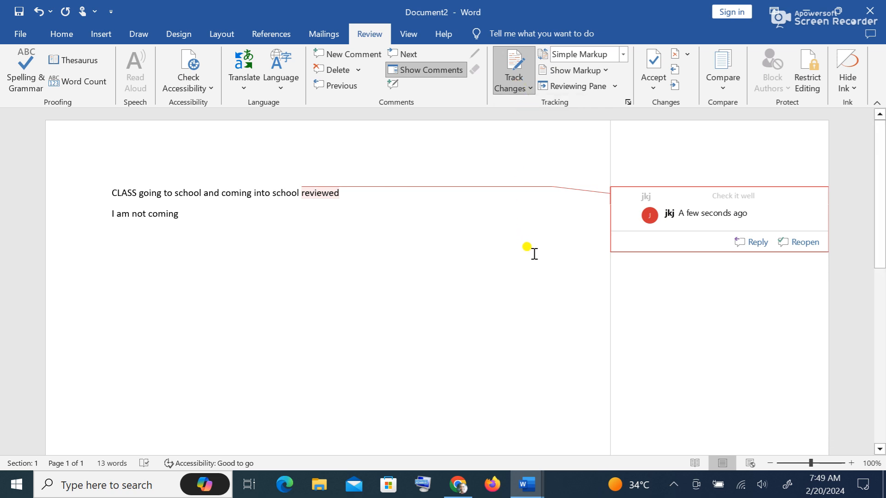
{"action": "left_click", "coordinate": [452, 228]}
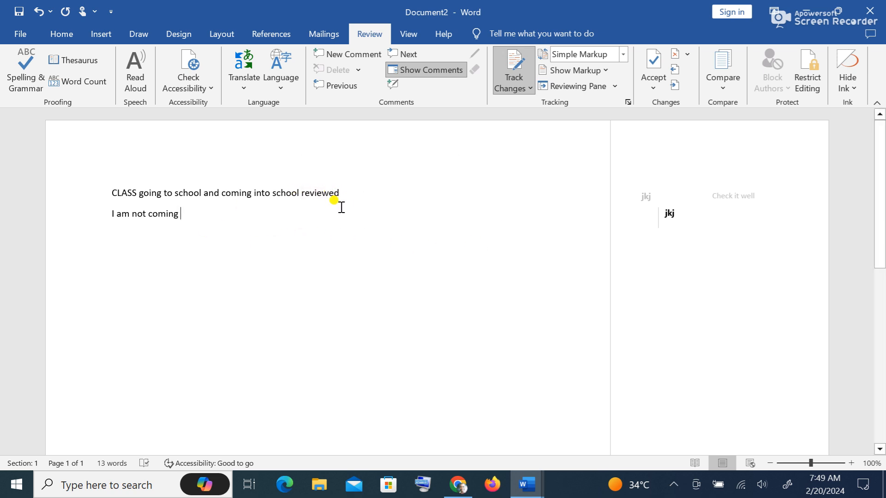
{"action": "left_click", "coordinate": [332, 197]}
- Type a first name on a new tracked line below 'I am not coming' and add it to the dictionary
{"action": "left_click", "coordinate": [362, 198]}
{"action": "left_click", "coordinate": [255, 235]}
{"action": "key", "text": "Return"}
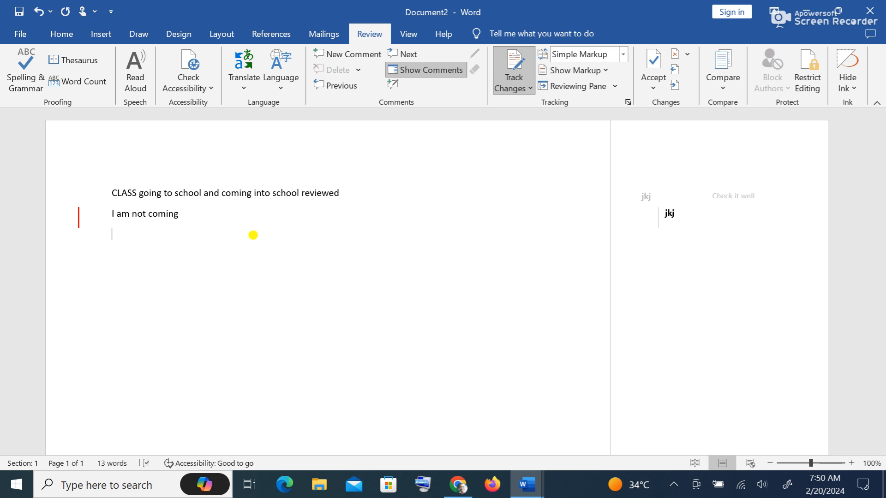
{"action": "type", "text": "Nimfah"}
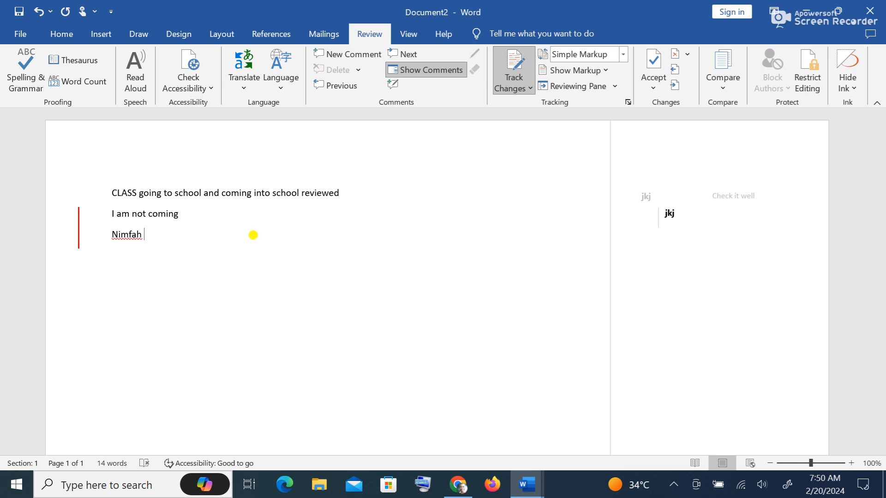
{"action": "right_click", "coordinate": [134, 236]}
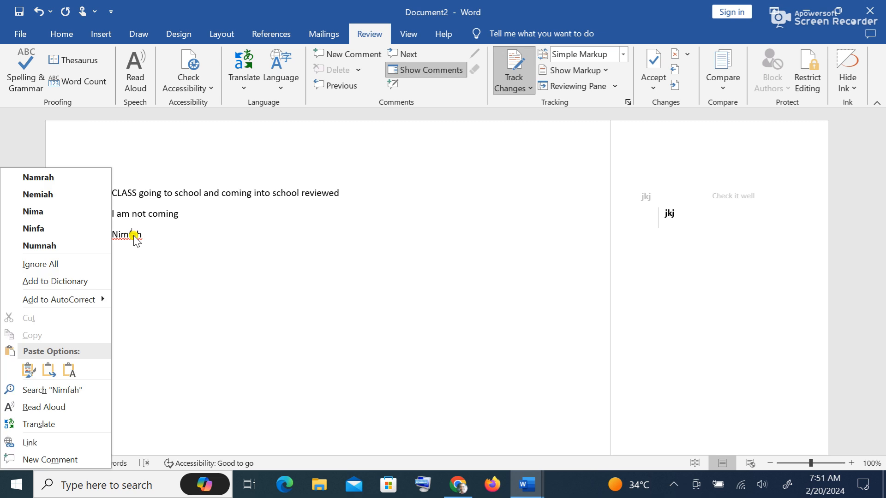
{"action": "left_click", "coordinate": [79, 281]}
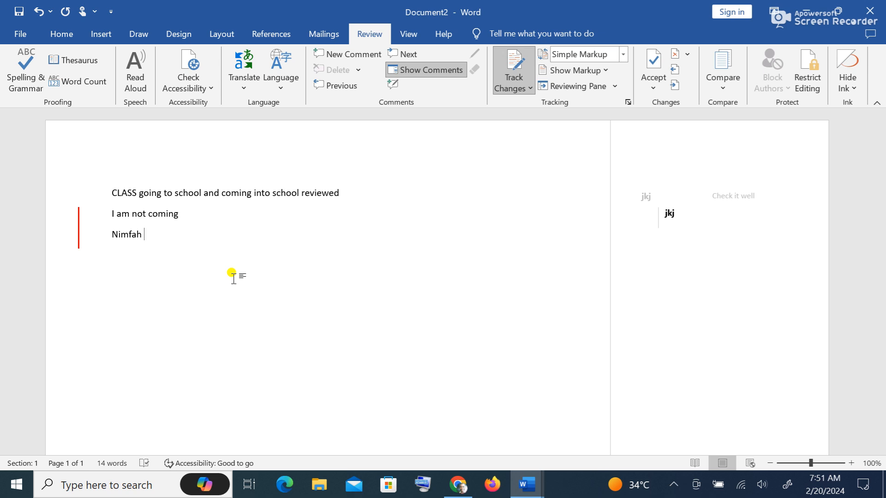
- Type 'cocoa' after the name, fixing the misspelled 'coacoa' with the spelling suggestion
{"action": "type", "text": "co"}
{"action": "type", "text": "coa"}
{"action": "key", "text": "BackSpace"}
{"action": "key", "text": "BackSpace"}
{"action": "key", "text": "BackSpace"}
{"action": "type", "text": "sa"}
{"action": "key", "text": "BackSpace"}
{"action": "key", "text": "BackSpace"}
{"action": "type", "text": "as"}
{"action": "key", "text": "BackSpace"}
{"action": "type", "text": "c"}
{"action": "type", "text": "oa"}
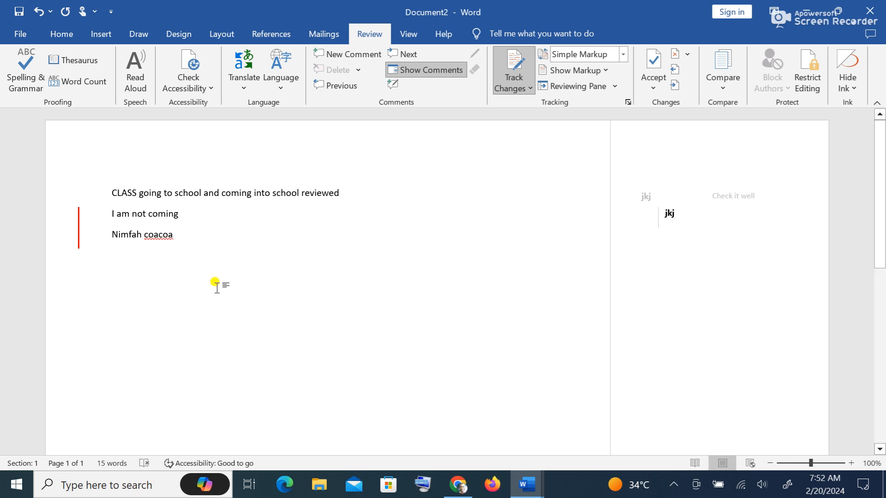
{"action": "right_click", "coordinate": [162, 236]}
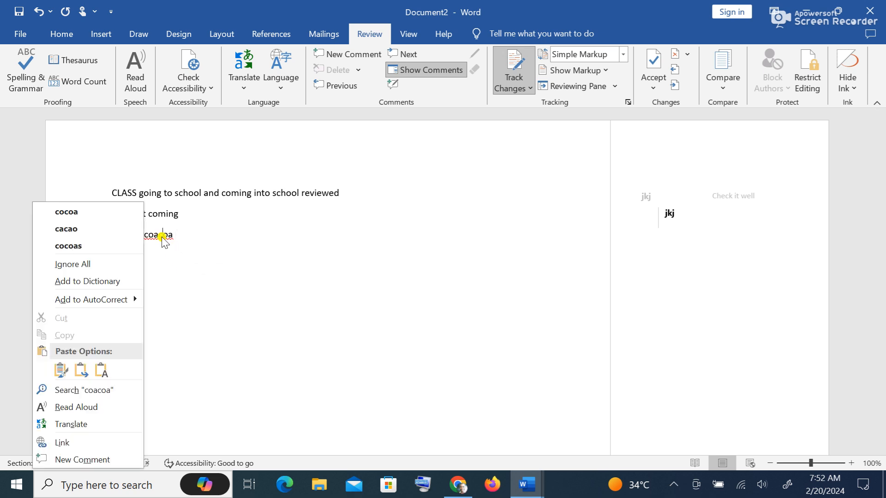
{"action": "left_click", "coordinate": [101, 214]}
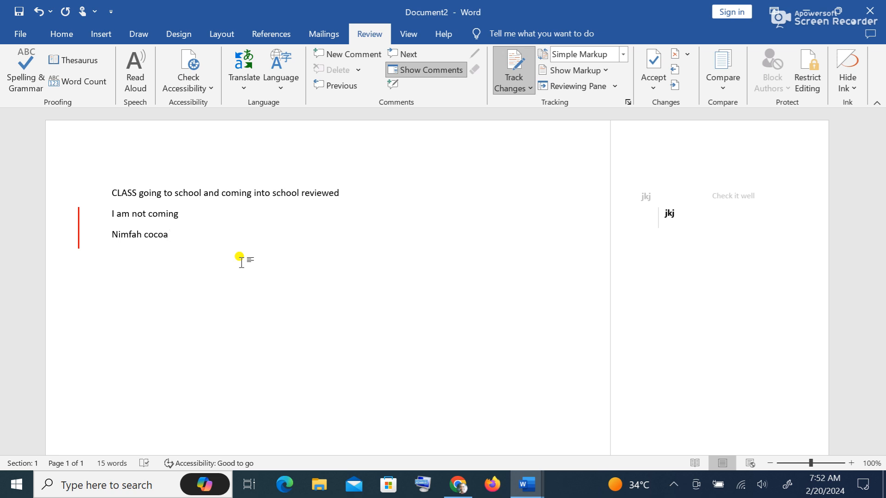
- Start a fourth line and change 'is' to 'are' so it reads 'The boys are going to school'
{"action": "key", "text": "Return"}
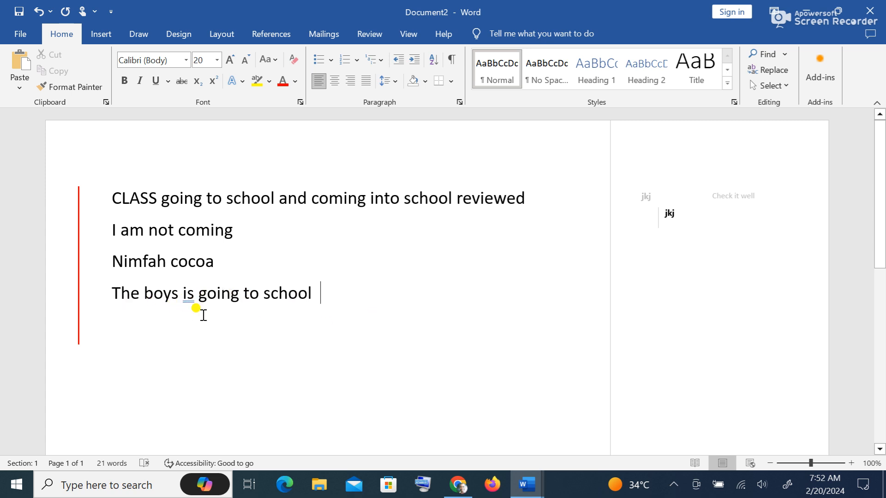
{"action": "right_click", "coordinate": [188, 297]}
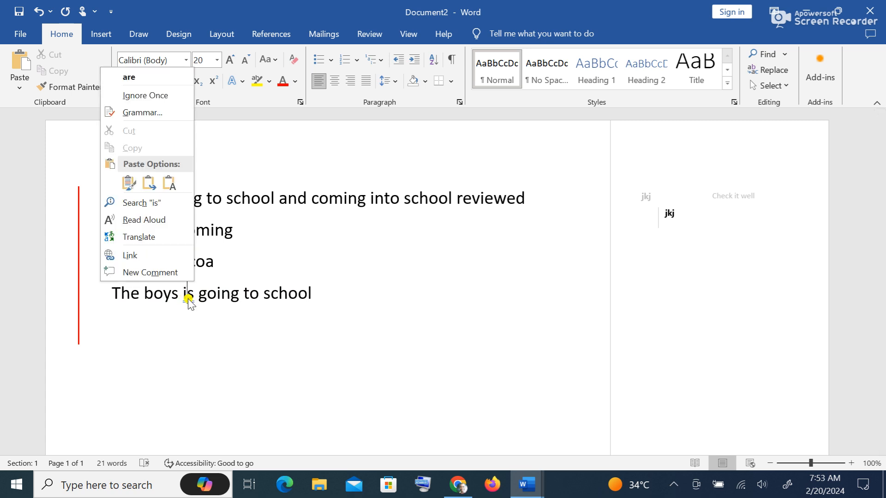
{"action": "left_click", "coordinate": [151, 76]}
{"action": "left_click", "coordinate": [344, 292]}
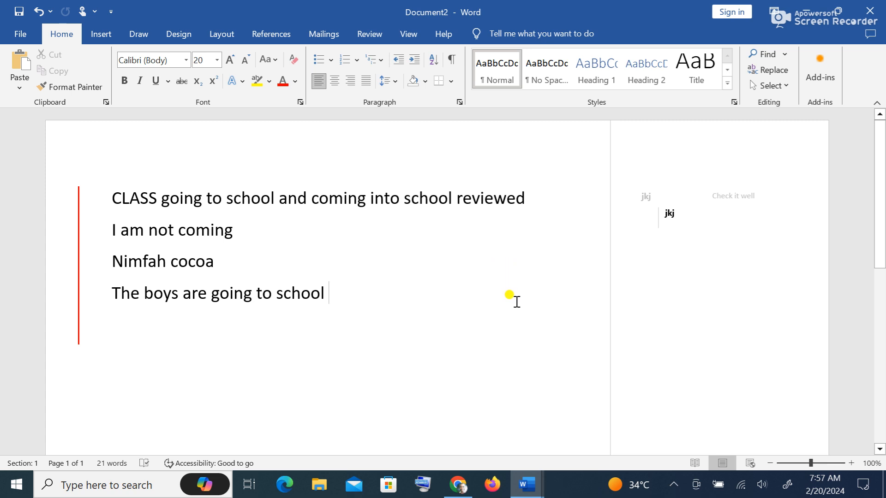
- Create a new blank document, Document3, with Ctrl+N
{"action": "mouse_move", "coordinate": [526, 483]}
{"action": "key", "text": "ctrl+n"}
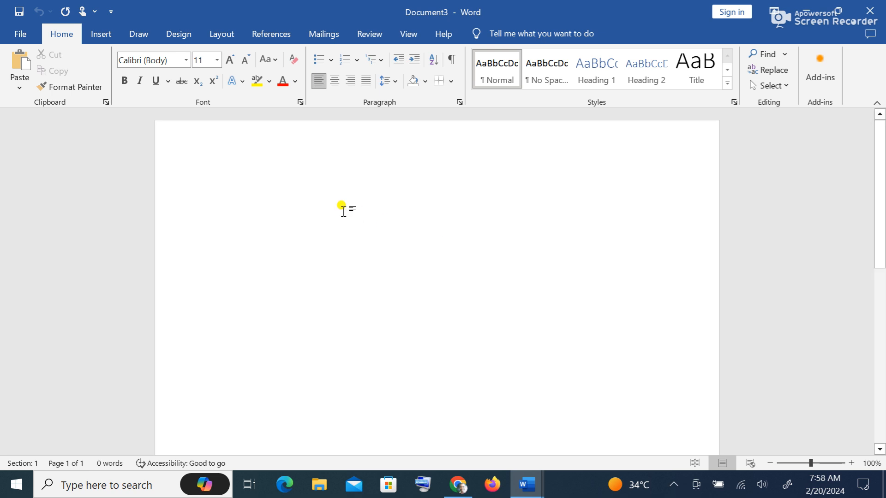
- Launch the Step-by-Step Mail Merge Wizard from Mailings › Start Mail Merge
{"action": "left_click", "coordinate": [334, 36]}
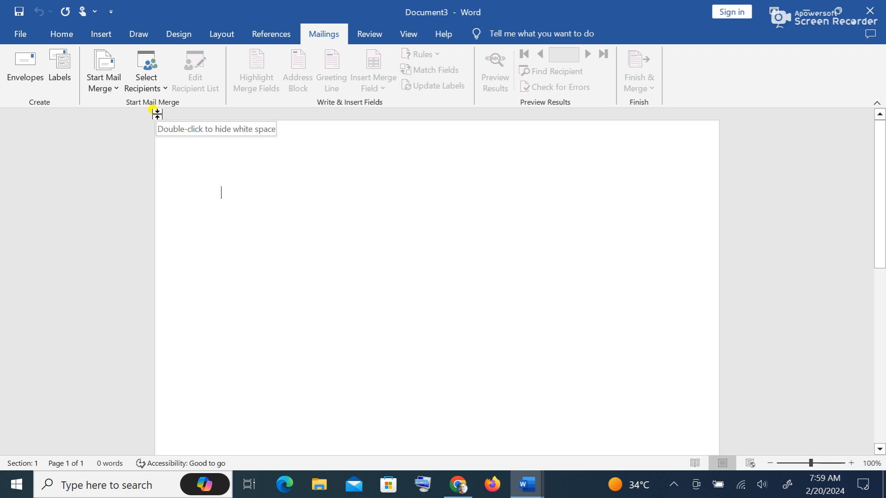
{"action": "left_click", "coordinate": [106, 88]}
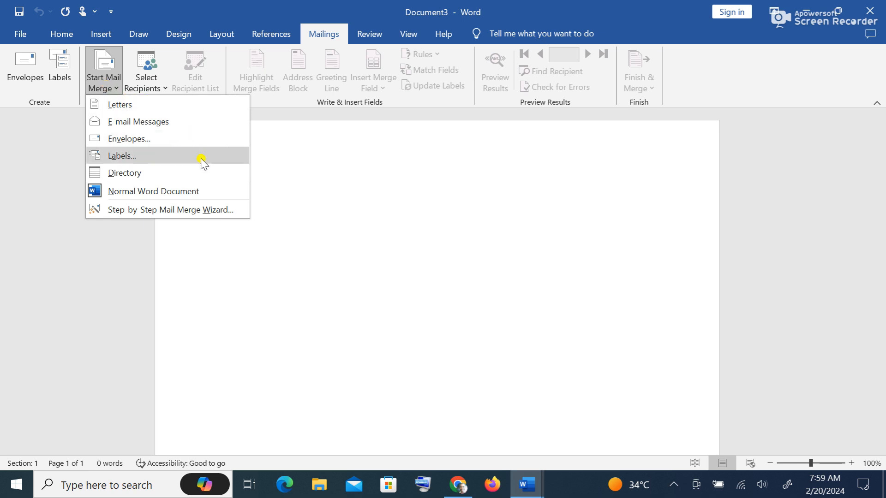
{"action": "left_click", "coordinate": [221, 211]}
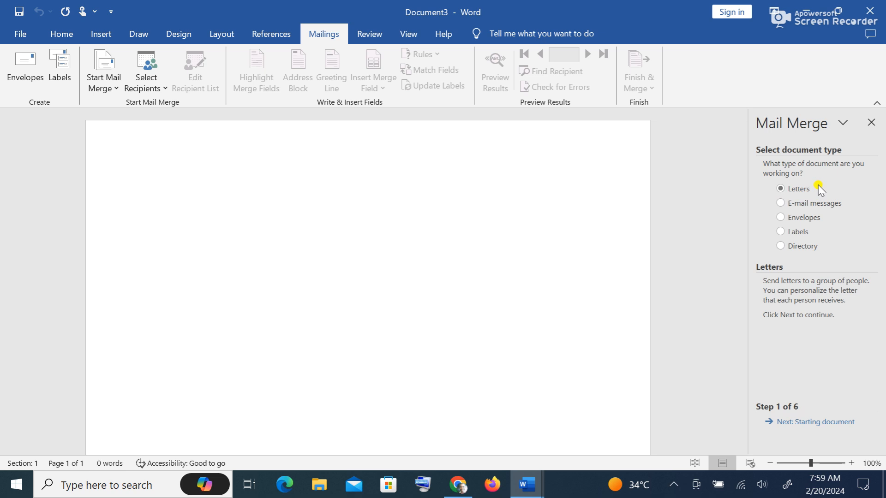
- Advance the wizard to step 3 and choose Type a new list for recipients
{"action": "left_click", "coordinate": [813, 423]}
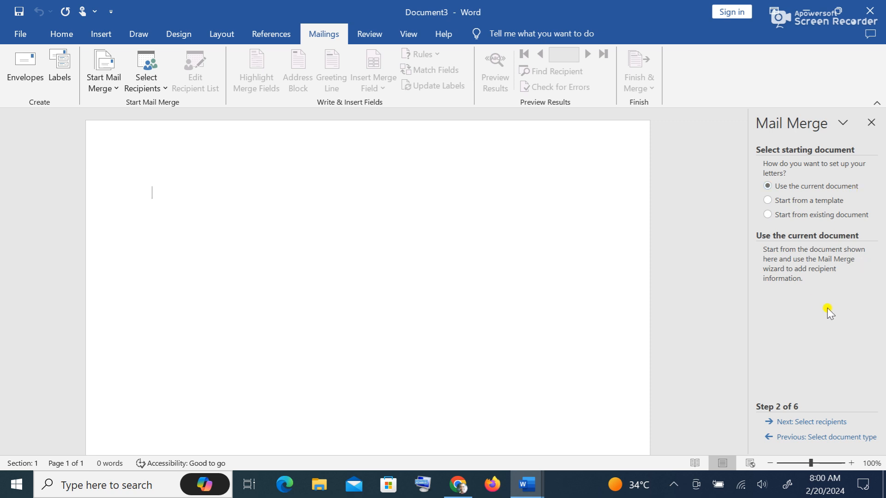
{"action": "left_click", "coordinate": [824, 425]}
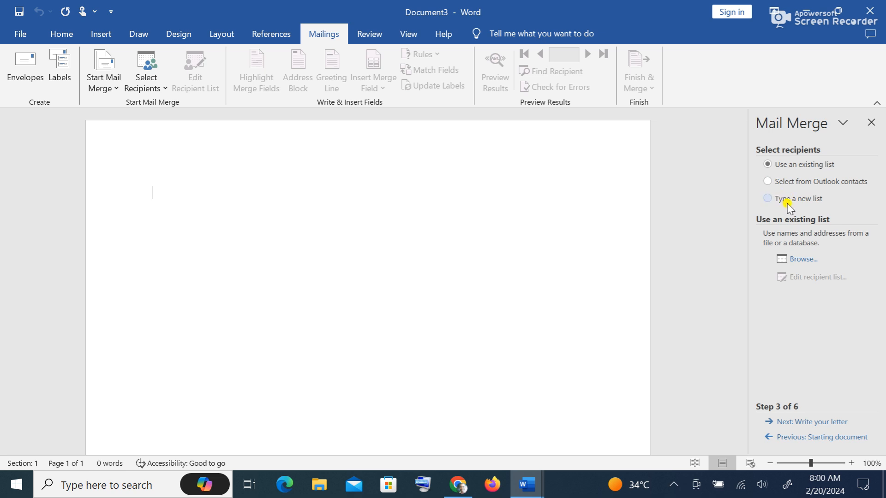
{"action": "left_click", "coordinate": [806, 201]}
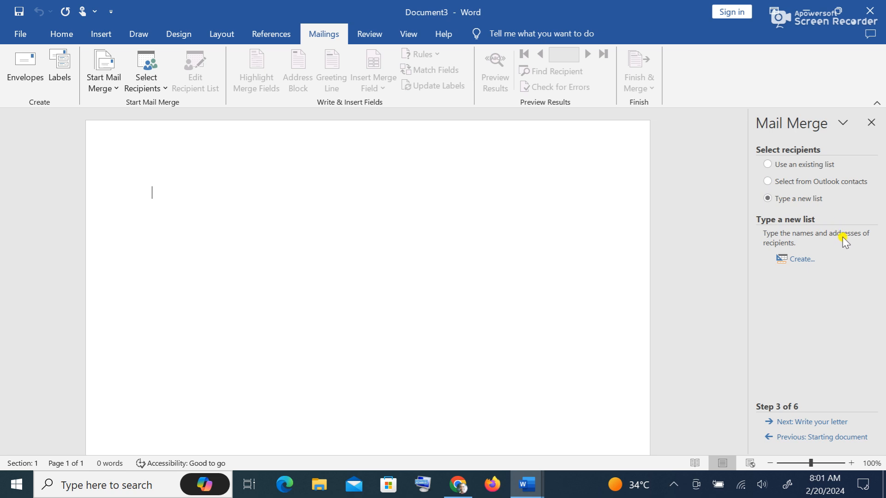
- Create a new address list and open Customize Columns for its field names
{"action": "left_click", "coordinate": [804, 259]}
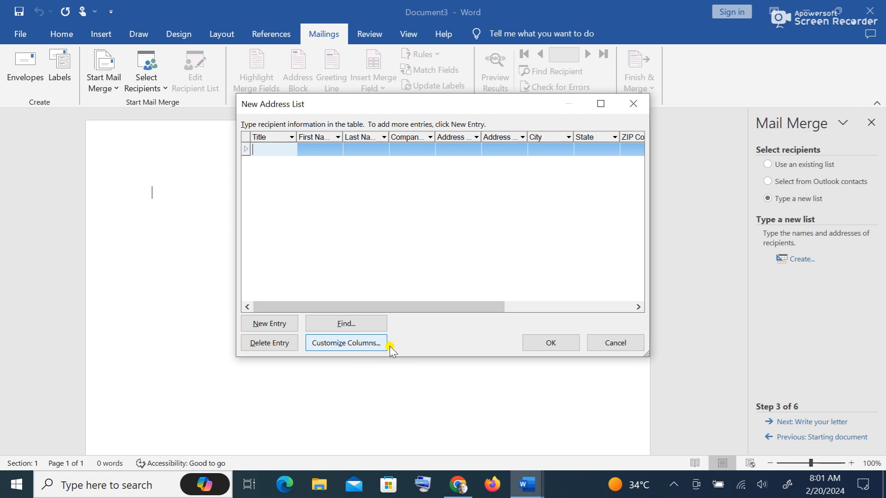
{"action": "left_click", "coordinate": [361, 344]}
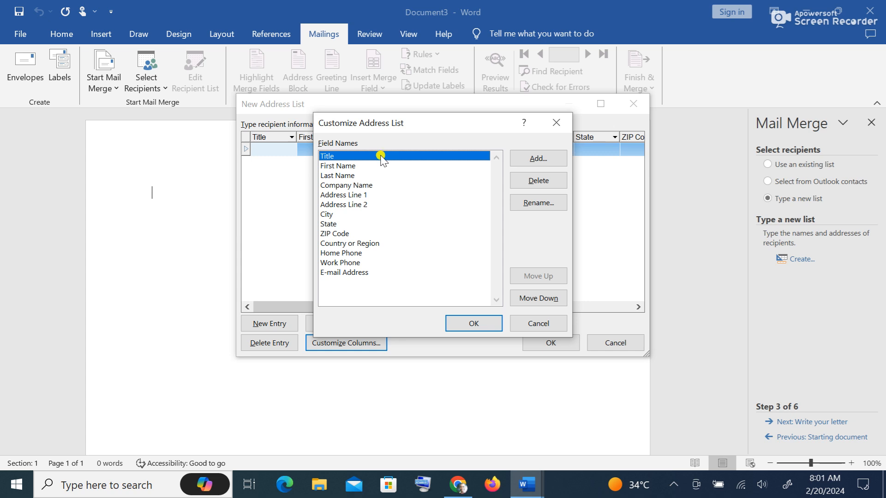
- Delete the Company Name, Address Line 2, City, State, ZIP Code and Country or Region fields
{"action": "left_click", "coordinate": [360, 186]}
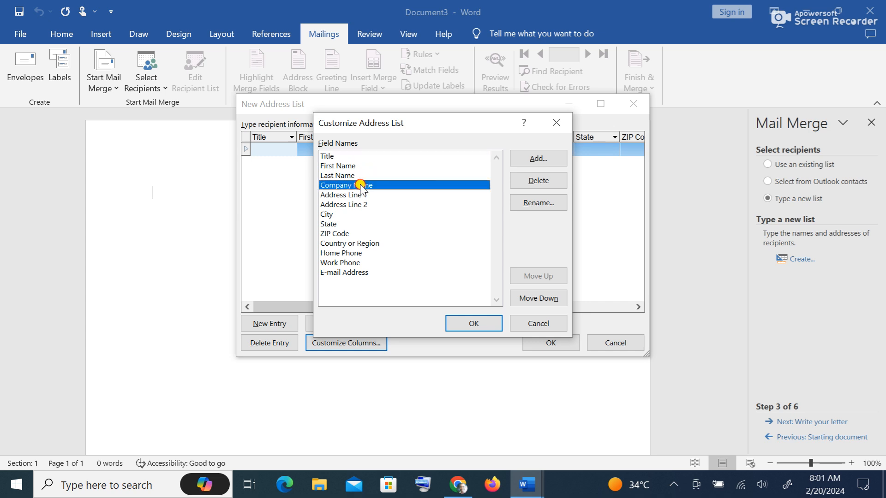
{"action": "left_click", "coordinate": [556, 184]}
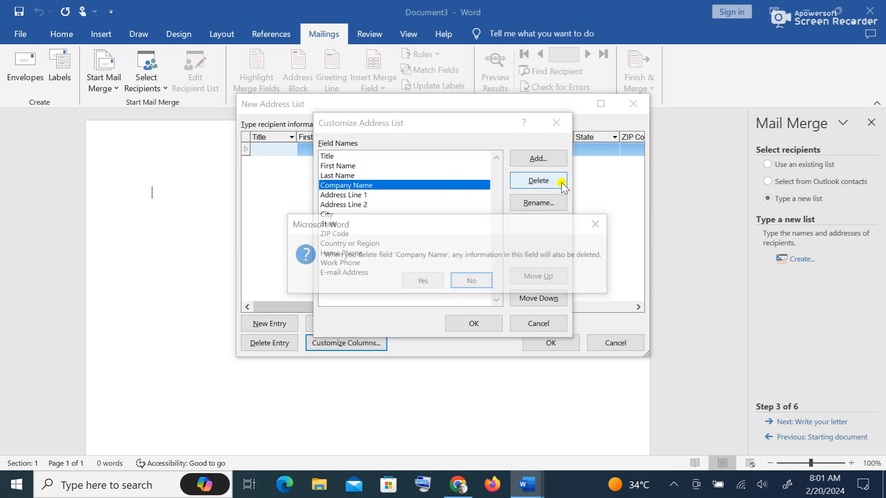
{"action": "left_click", "coordinate": [428, 279]}
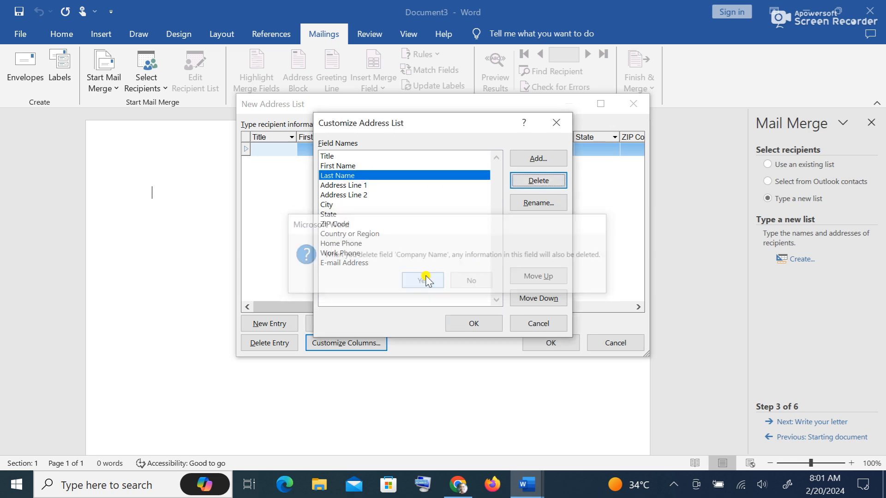
{"action": "left_click", "coordinate": [359, 196]}
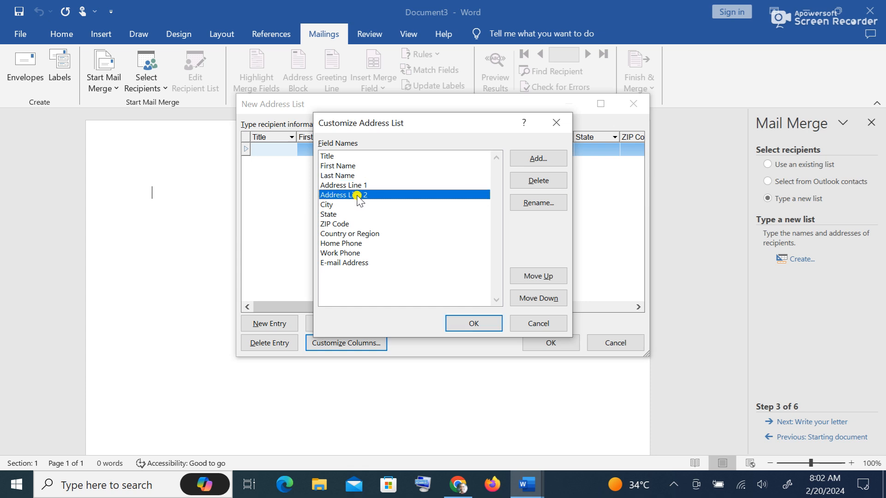
{"action": "left_click", "coordinate": [537, 180]}
{"action": "left_click", "coordinate": [423, 280]}
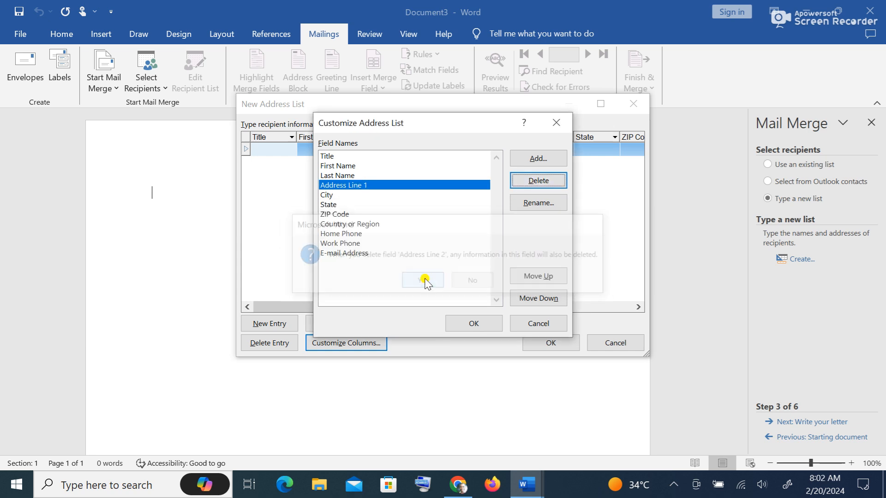
{"action": "left_click", "coordinate": [333, 195]}
{"action": "left_click", "coordinate": [538, 181]}
{"action": "left_click", "coordinate": [420, 279]}
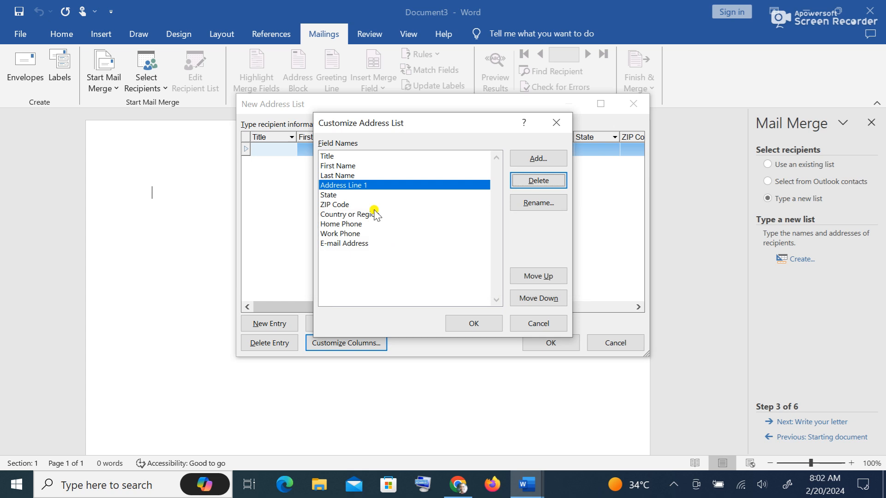
{"action": "left_click", "coordinate": [338, 195]}
{"action": "left_click", "coordinate": [535, 181]}
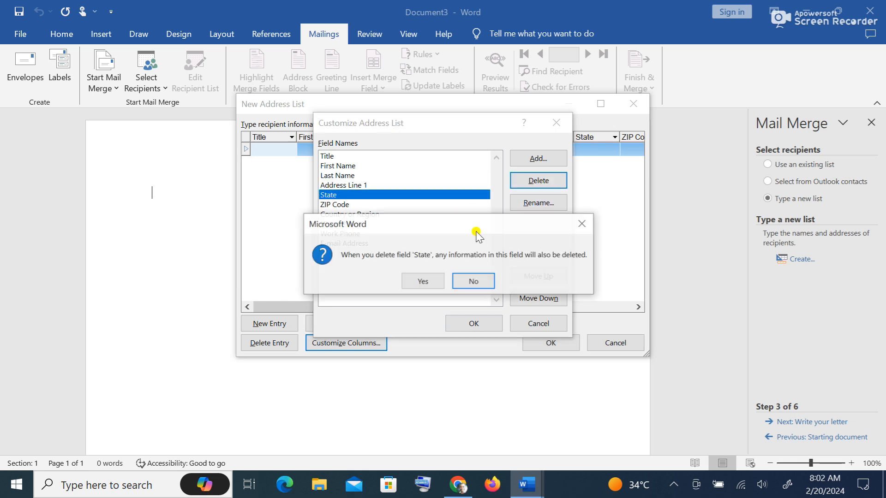
{"action": "left_click", "coordinate": [422, 280]}
{"action": "left_click", "coordinate": [338, 195]}
{"action": "left_click", "coordinate": [538, 180]}
{"action": "left_click", "coordinate": [422, 280]}
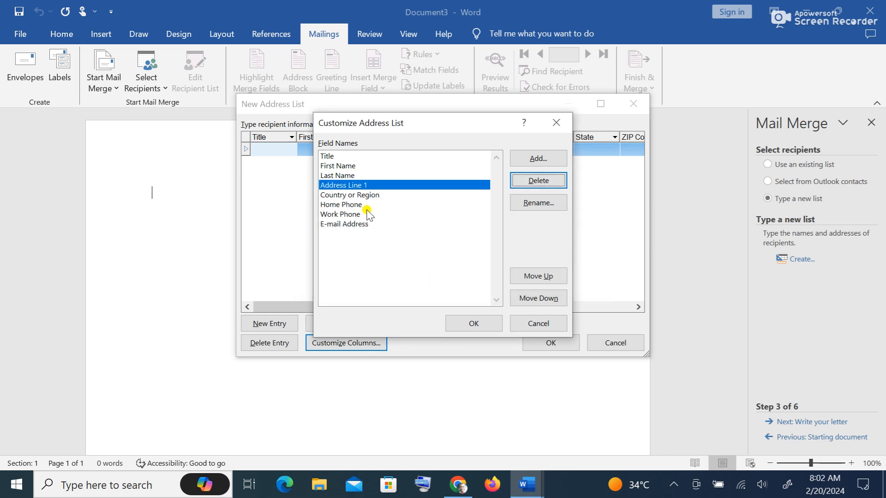
{"action": "left_click", "coordinate": [367, 195]}
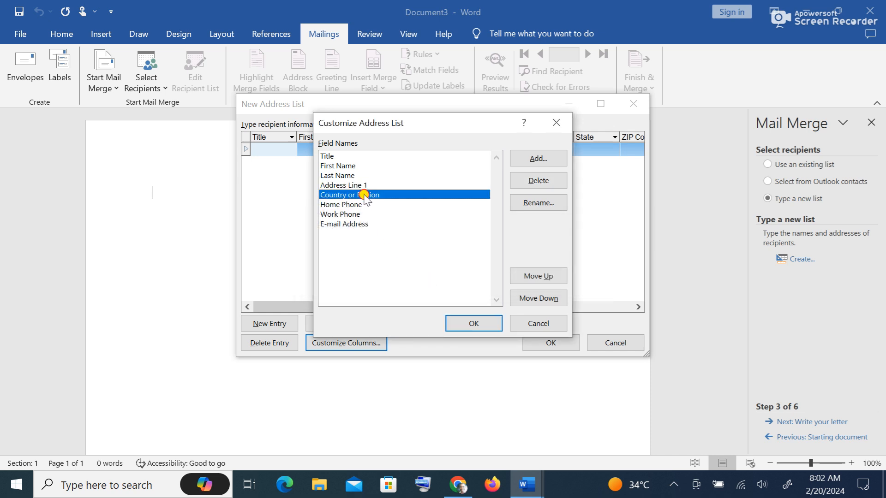
{"action": "left_click", "coordinate": [539, 180]}
{"action": "left_click", "coordinate": [422, 279]}
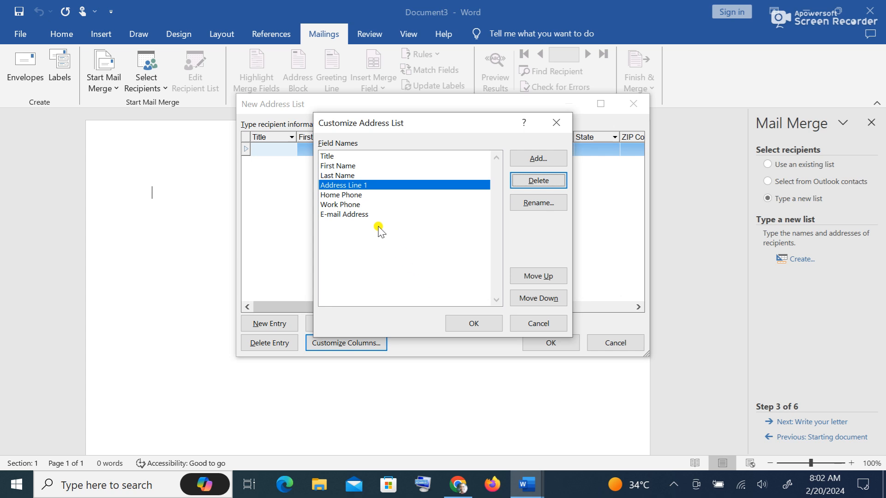
- Delete the Home Phone, Work Phone and E-mail Address fields
{"action": "left_click", "coordinate": [351, 196]}
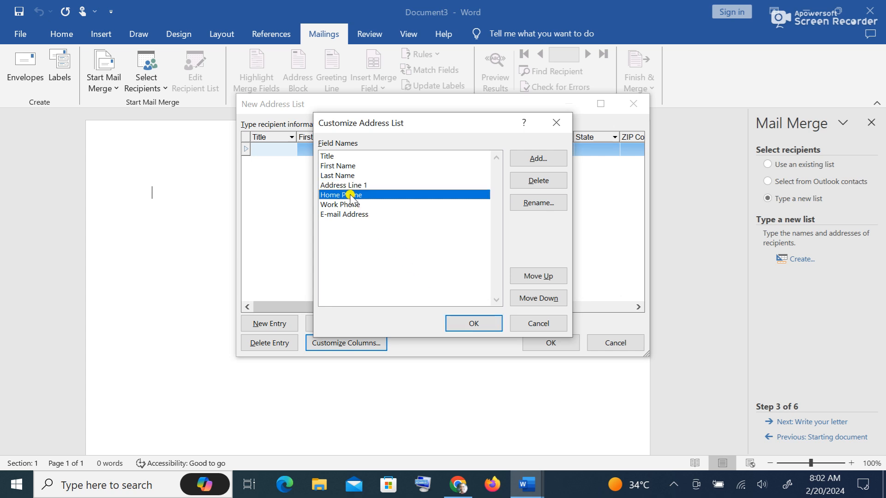
{"action": "left_click", "coordinate": [538, 181]}
{"action": "left_click", "coordinate": [423, 278]}
{"action": "left_click", "coordinate": [347, 196]}
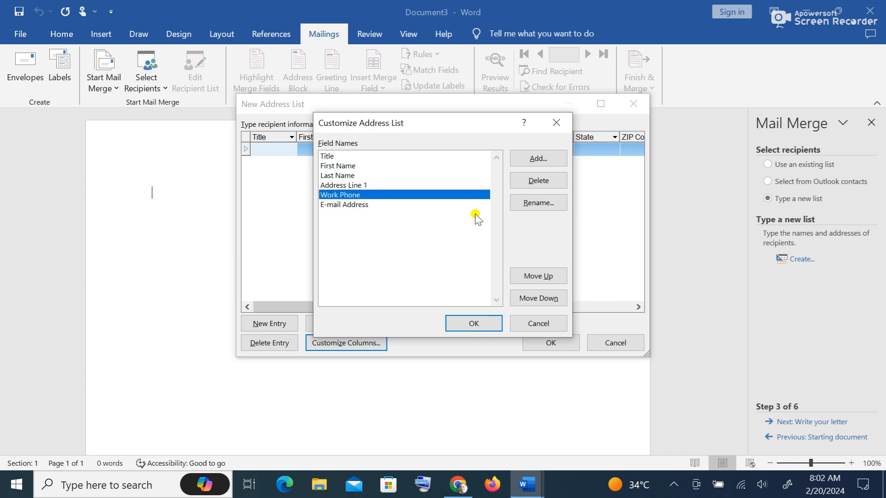
{"action": "left_click", "coordinate": [554, 183]}
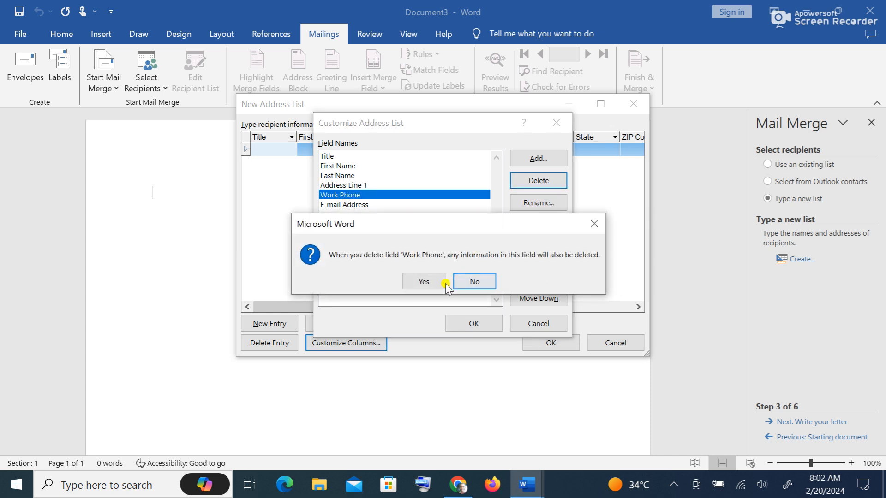
{"action": "left_click", "coordinate": [432, 280]}
{"action": "left_click", "coordinate": [359, 196]}
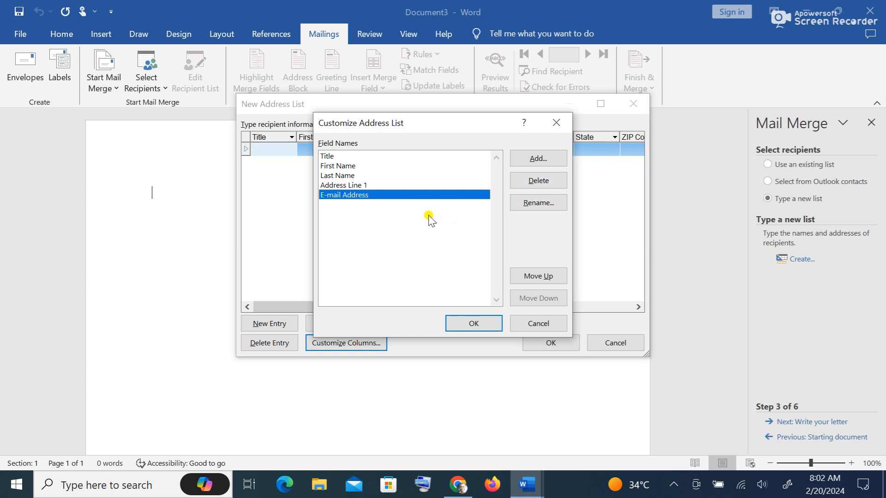
{"action": "left_click", "coordinate": [538, 180]}
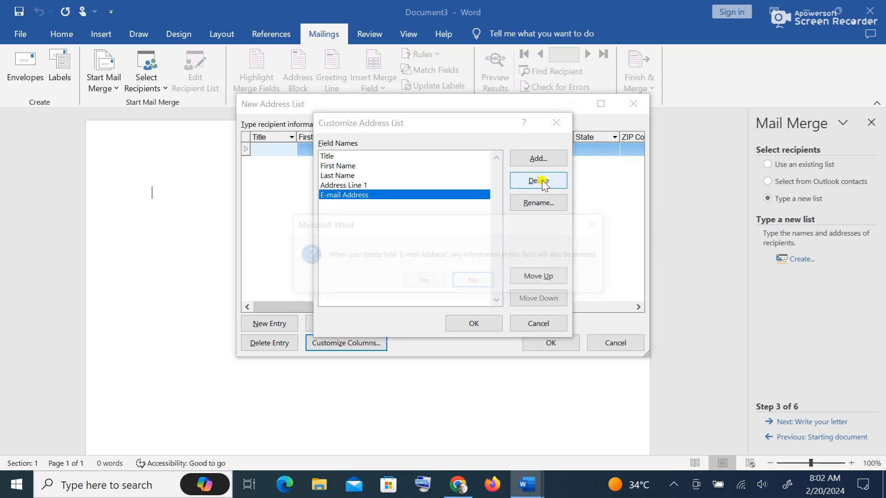
{"action": "left_click", "coordinate": [421, 282]}
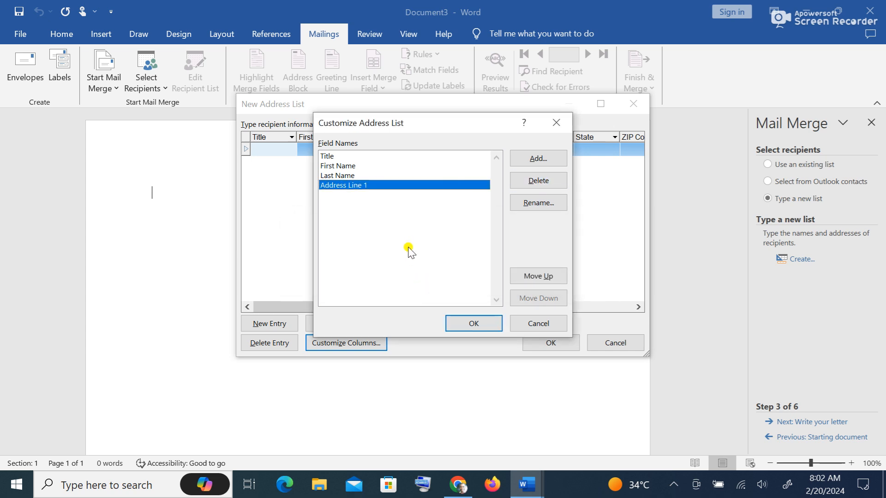
- Add three new fields named Fees, Program and Hall
{"action": "left_click", "coordinate": [557, 159]}
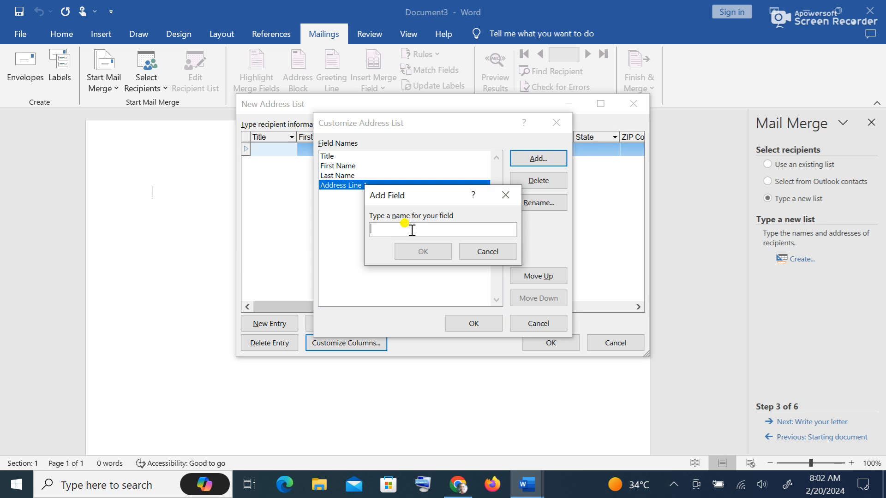
{"action": "type", "text": "Fees"}
{"action": "left_click", "coordinate": [416, 252]}
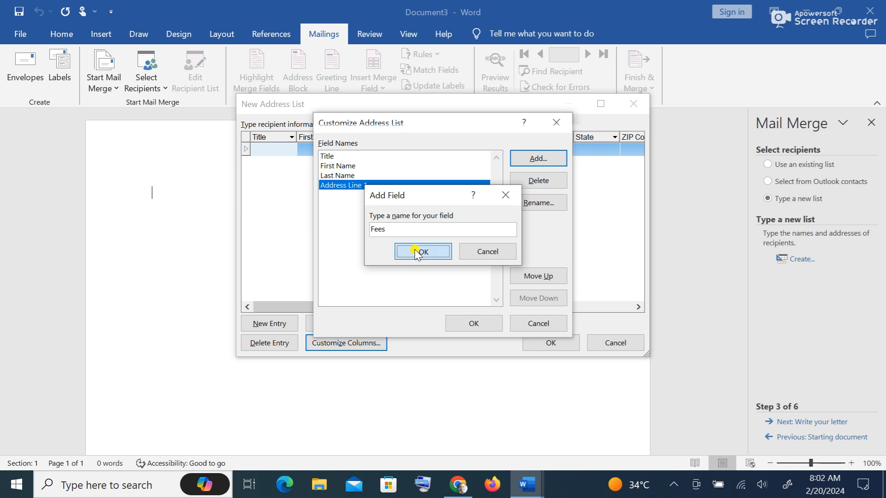
{"action": "left_click", "coordinate": [538, 158]}
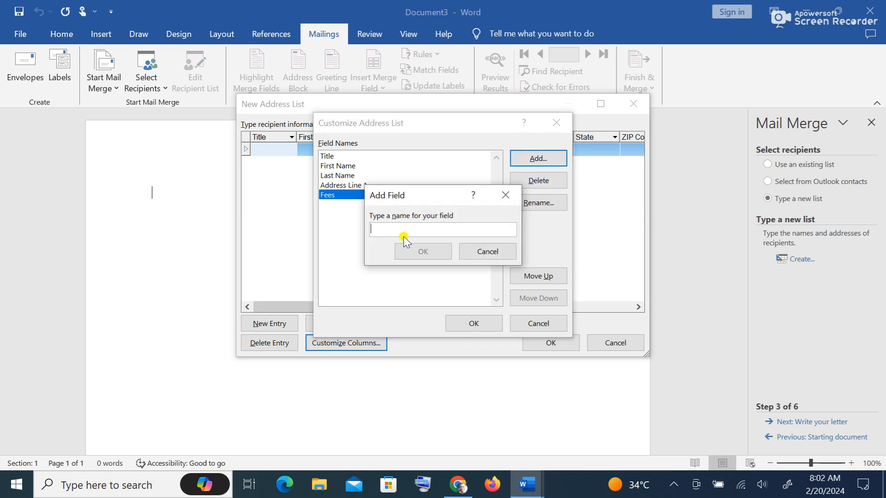
{"action": "type", "text": "P"}
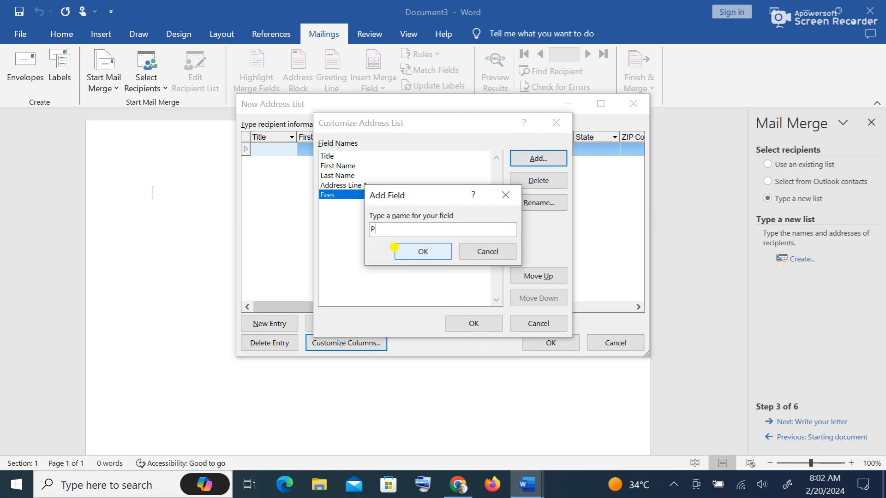
{"action": "type", "text": "rogram"}
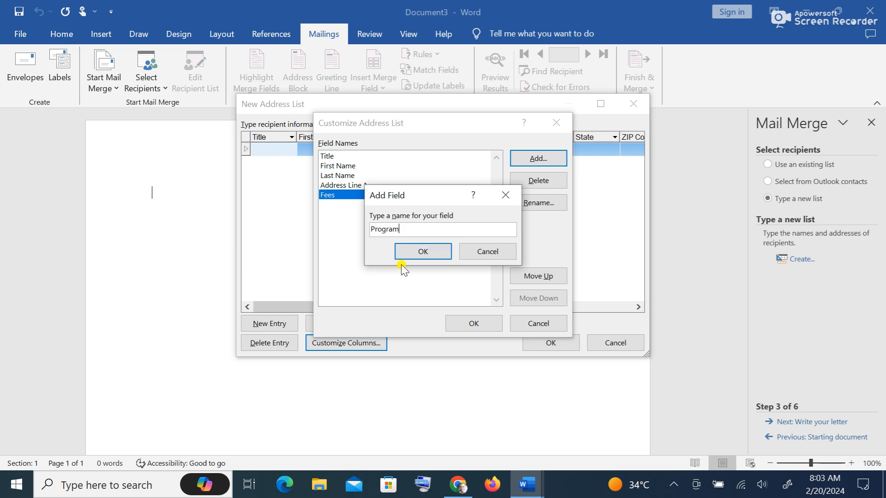
{"action": "left_click", "coordinate": [424, 253]}
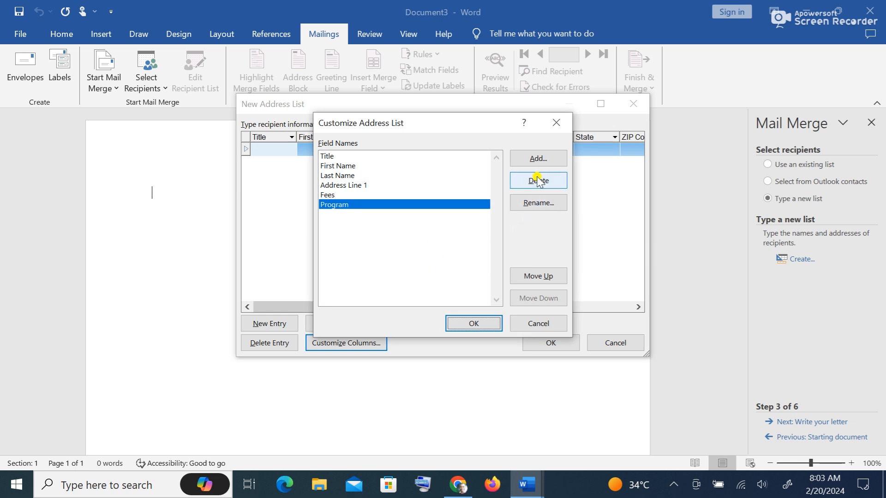
{"action": "left_click", "coordinate": [547, 158]}
{"action": "type", "text": "Hall"}
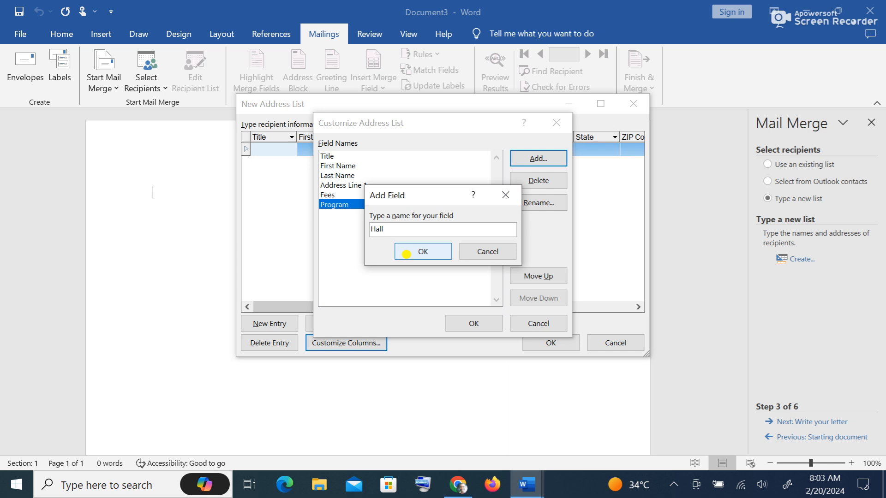
{"action": "left_click", "coordinate": [421, 255]}
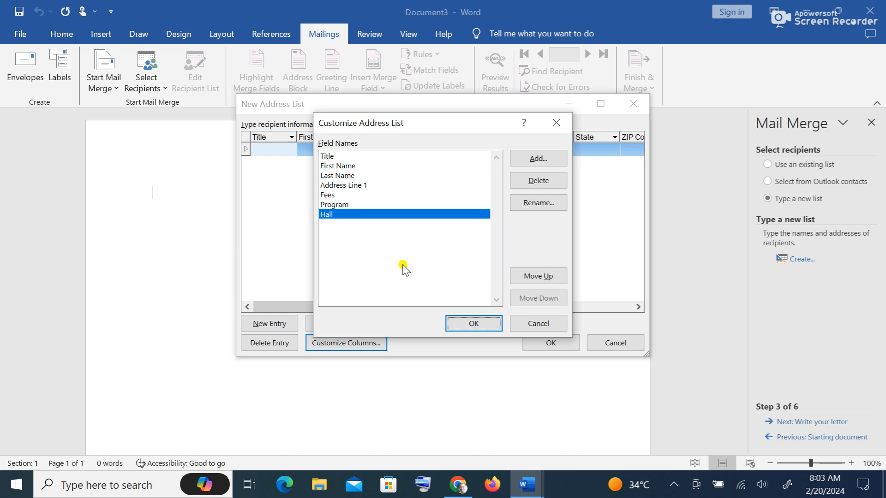
- Apply the new fields and enter the first recipient's title Mr, first name and last name
{"action": "left_click", "coordinate": [475, 325]}
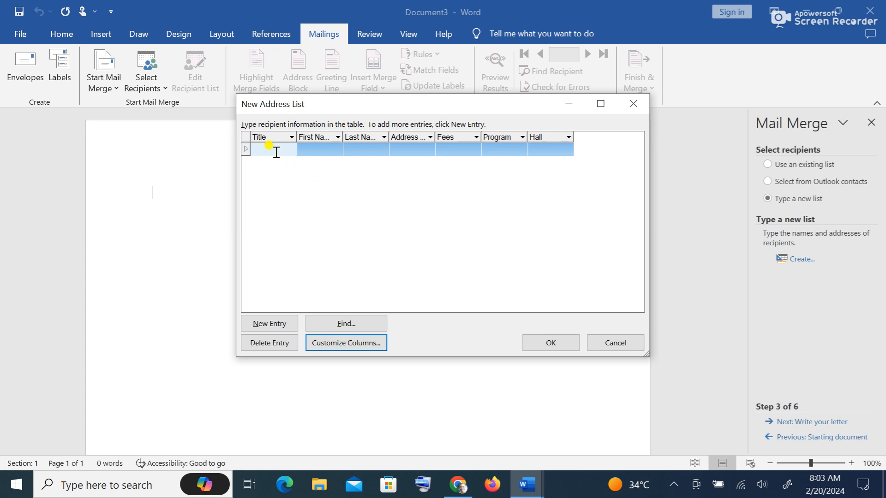
{"action": "type", "text": "Mr"}
{"action": "left_click", "coordinate": [311, 149]}
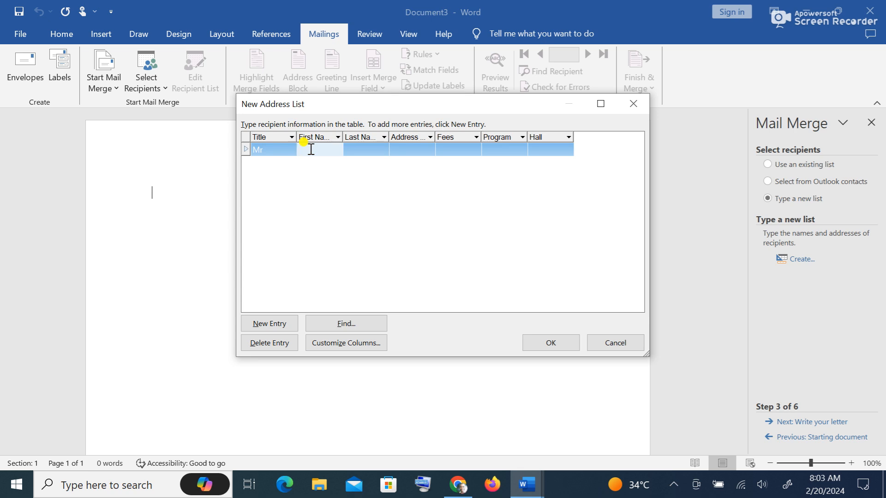
{"action": "type", "text": "j"}
{"action": "key", "text": "BackSpace"}
{"action": "key", "text": "Tab"}
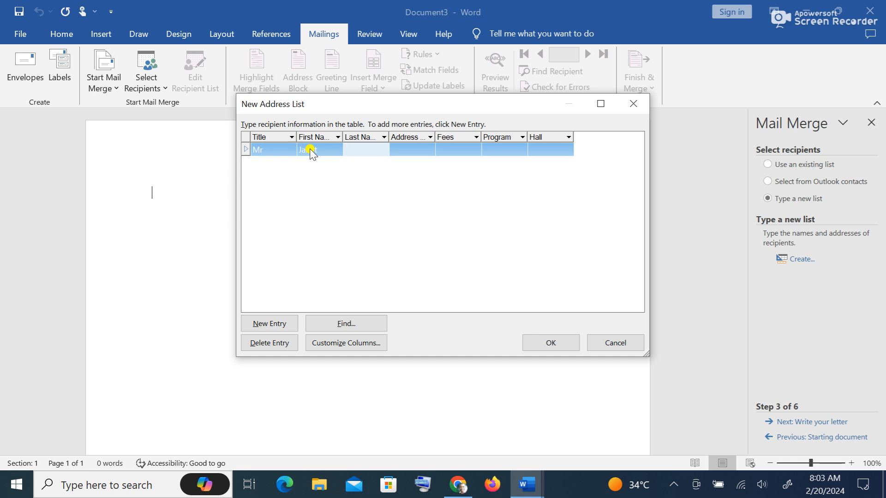
{"action": "key", "text": "Tab"}
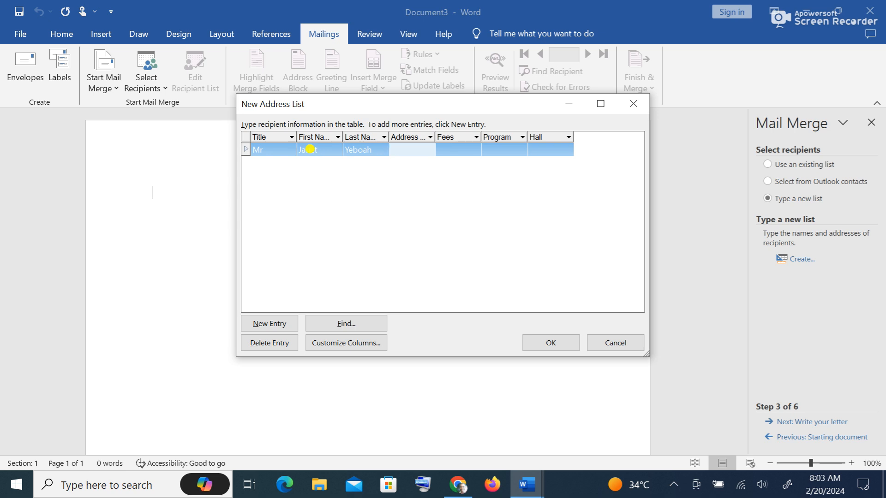
- Fill in the first recipient's address, fees 3,400, program BA Arts and hall ATL, then start a new row
{"action": "key", "text": "Tab"}
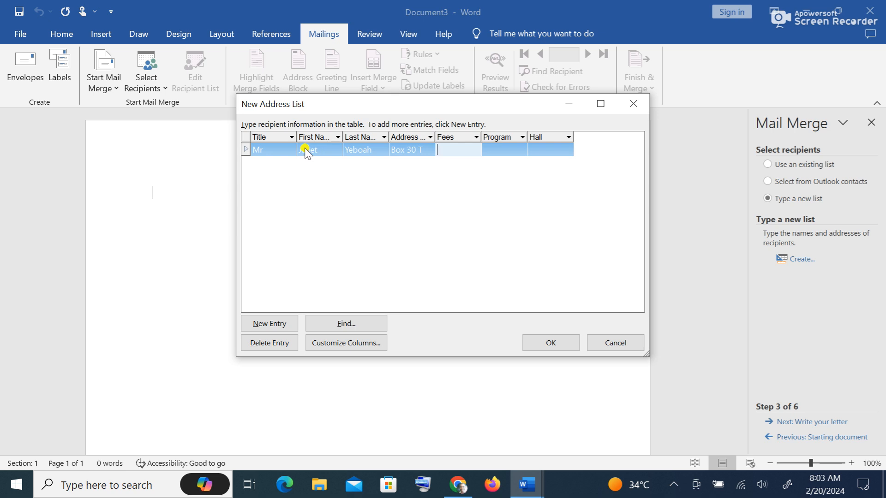
{"action": "left_click", "coordinate": [422, 150]}
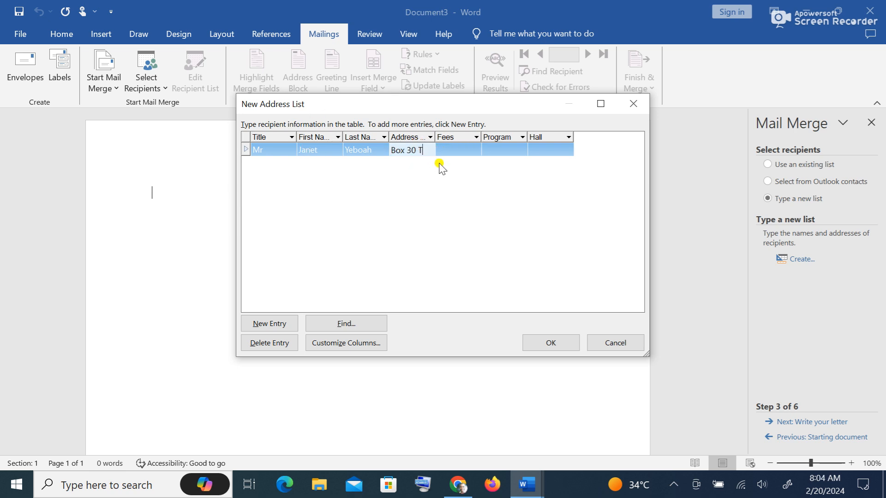
{"action": "type", "text": "ema"}
{"action": "left_click", "coordinate": [463, 149]}
{"action": "type", "text": "3,400"}
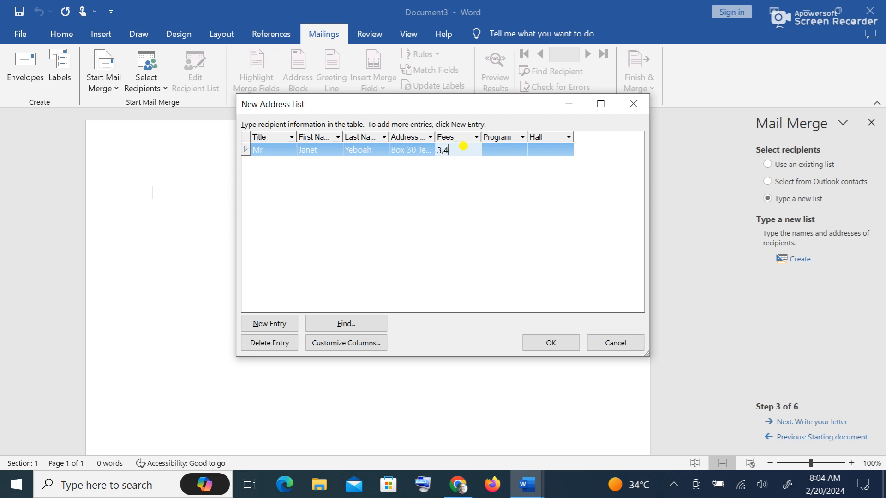
{"action": "left_click", "coordinate": [509, 152]}
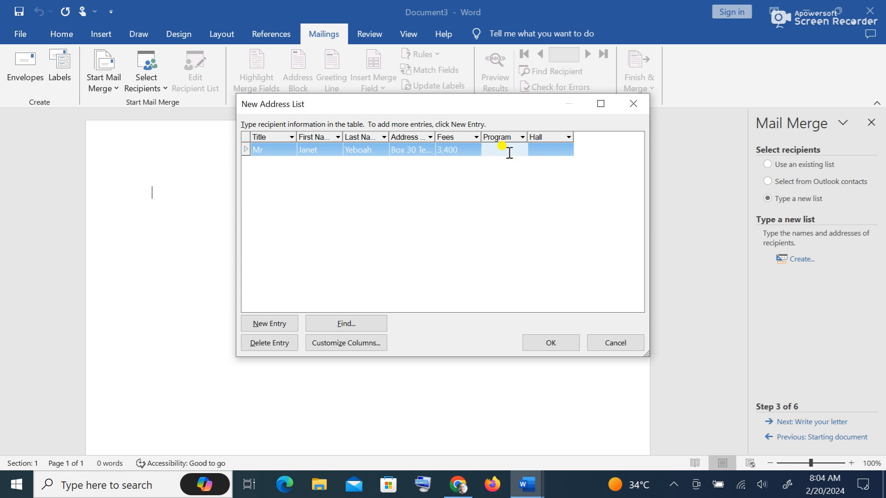
{"action": "type", "text": "BA Ar"}
{"action": "key", "text": "Tab"}
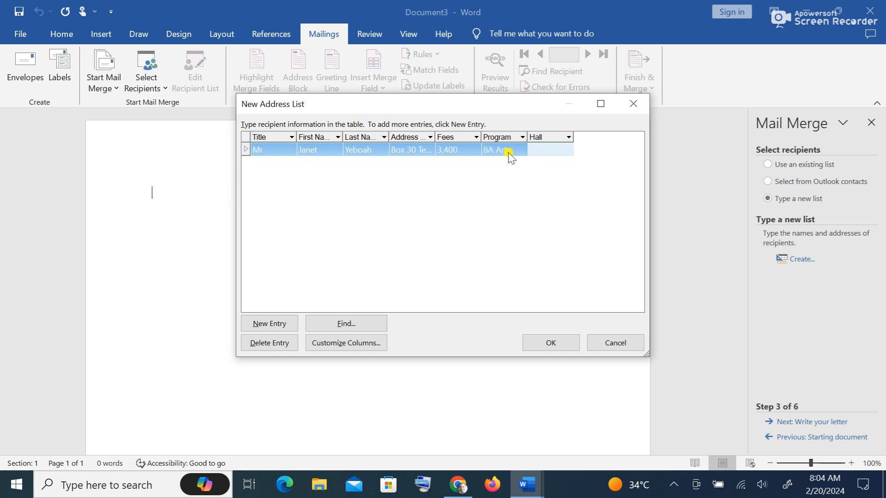
{"action": "type", "text": "ATL"}
{"action": "key", "text": "Tab"}
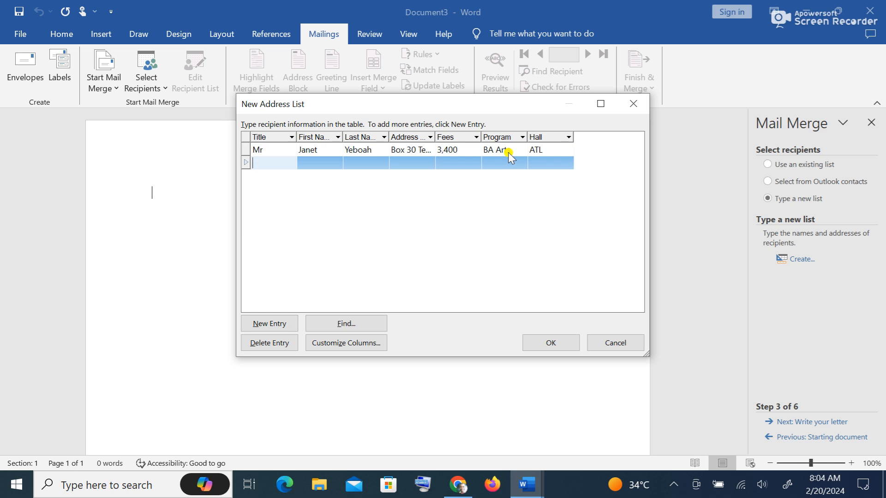
- Change the first recipient's title from Mr to Ms
{"action": "left_click", "coordinate": [270, 151]}
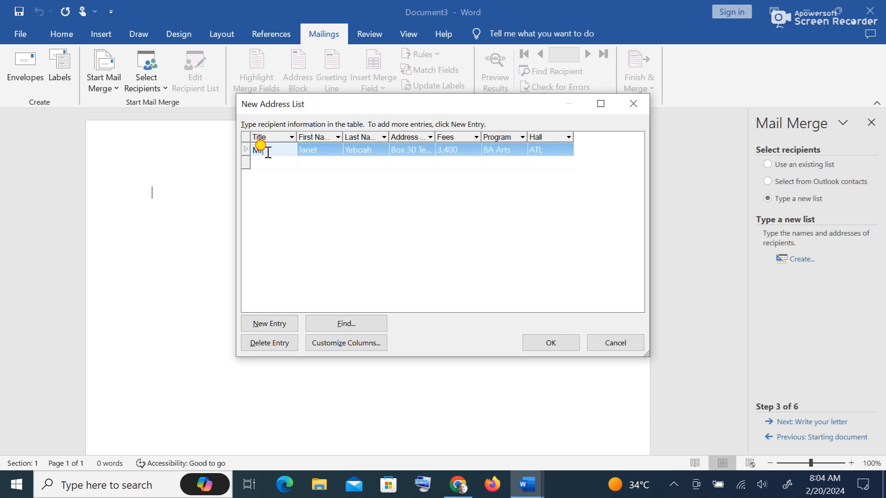
{"action": "key", "text": "BackSpace"}
{"action": "type", "text": "s"}
- Enter another recipient with title Mr, first and last name and address, then finish the list
{"action": "left_click", "coordinate": [272, 164]}
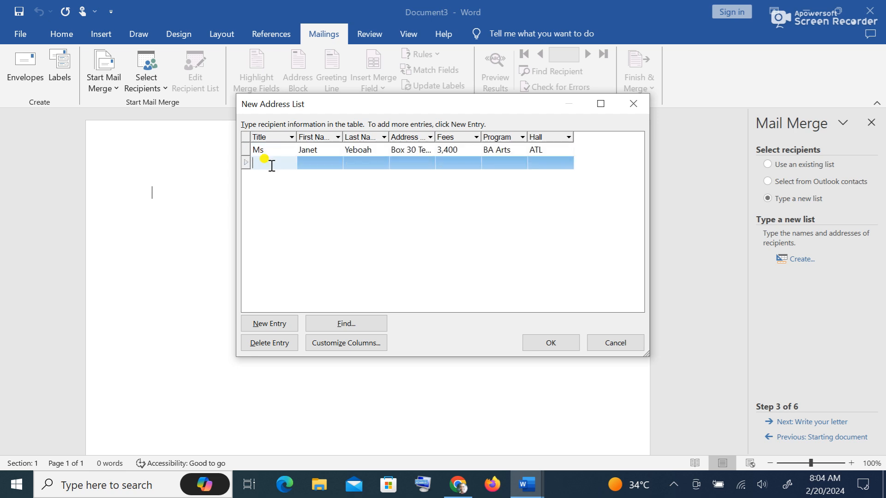
{"action": "key", "text": "Tab"}
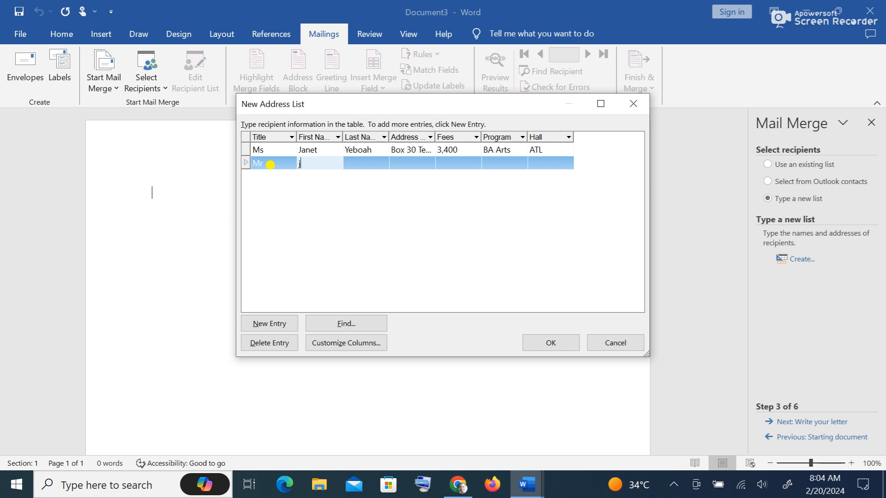
{"action": "key", "text": "Tab"}
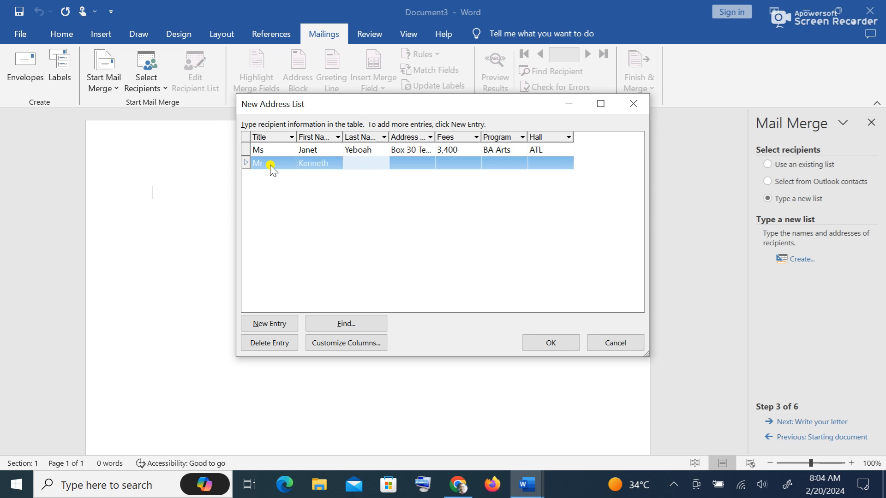
{"action": "key", "text": "Tab"}
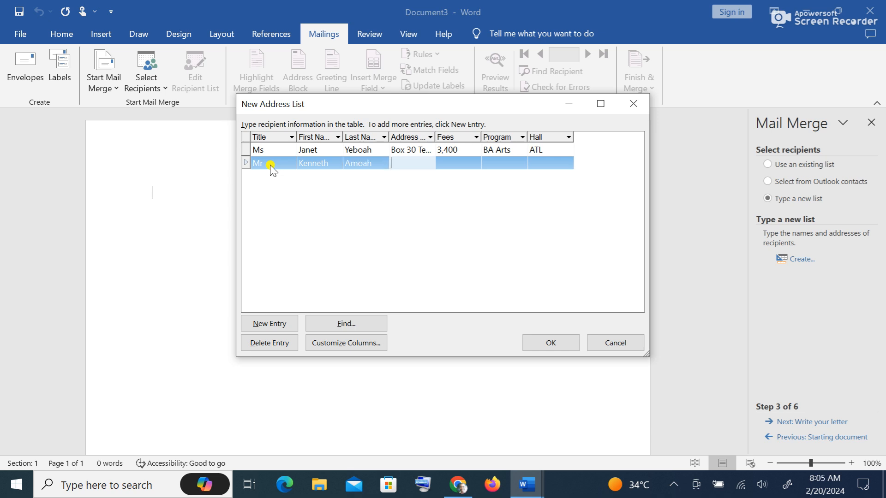
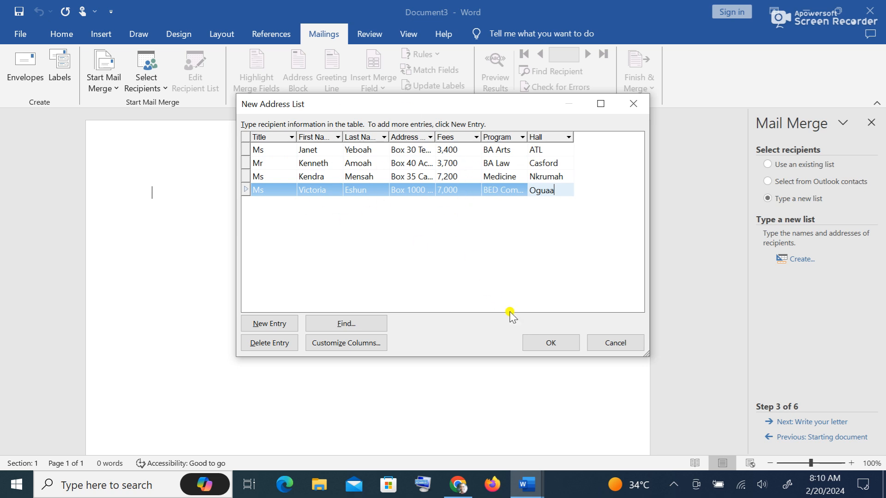
{"action": "left_click", "coordinate": [565, 343]}
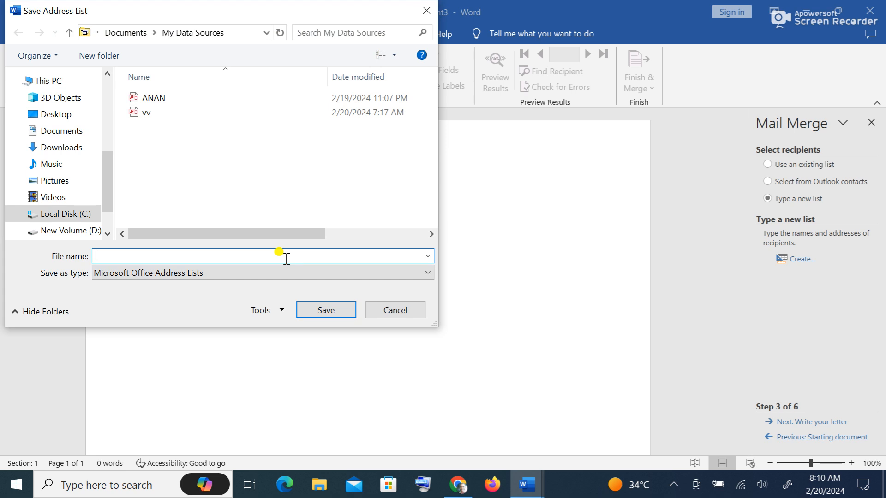
- Save the recipient list under the file name Admission 2024
{"action": "type", "text": "uAs"}
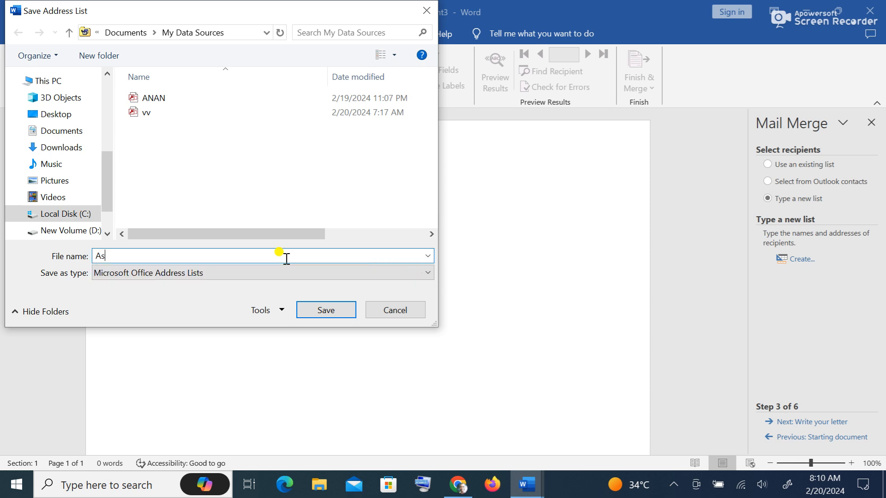
{"action": "key", "text": "BackSpace"}
{"action": "type", "text": "dmission 2024"}
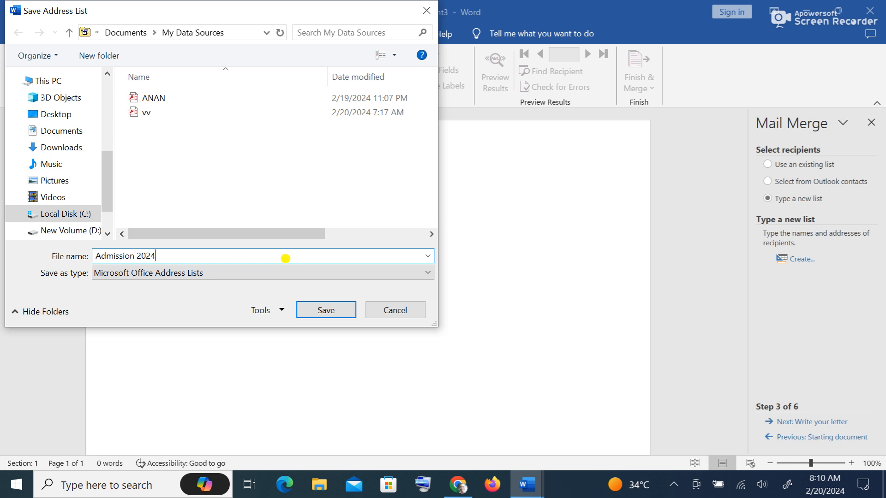
{"action": "left_click", "coordinate": [329, 309]}
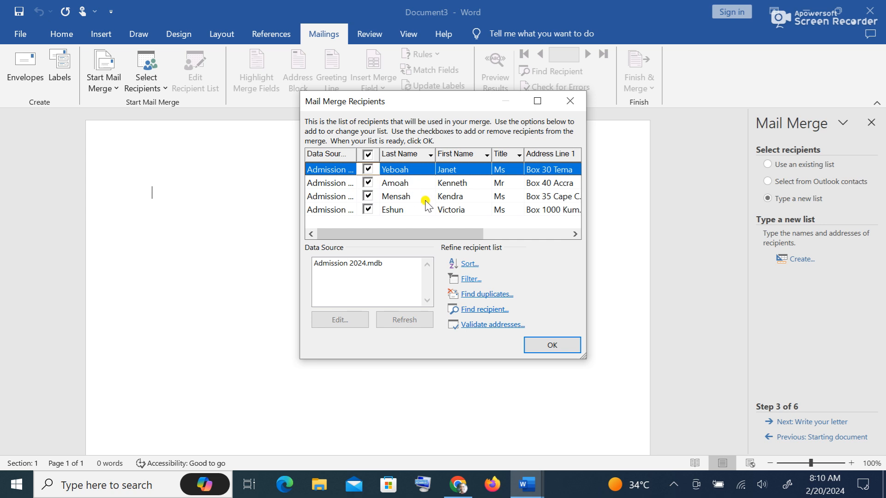
- Accept the Admission 2024 recipient list with all four recipients included
{"action": "left_click", "coordinate": [367, 170]}
{"action": "left_click", "coordinate": [368, 183]}
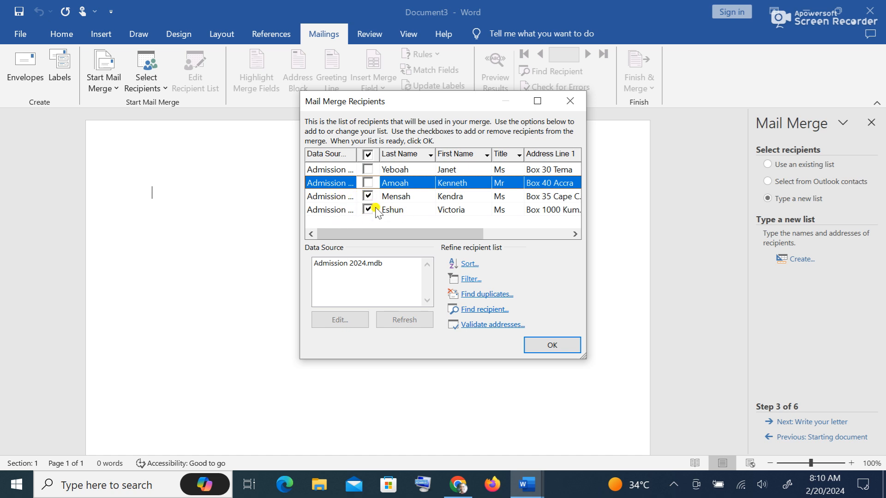
{"action": "left_click", "coordinate": [367, 170]}
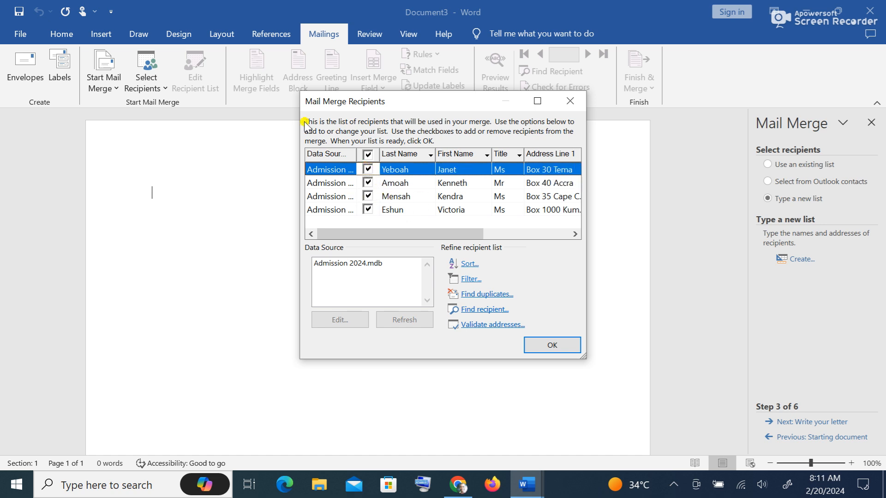
{"action": "left_click", "coordinate": [554, 346]}
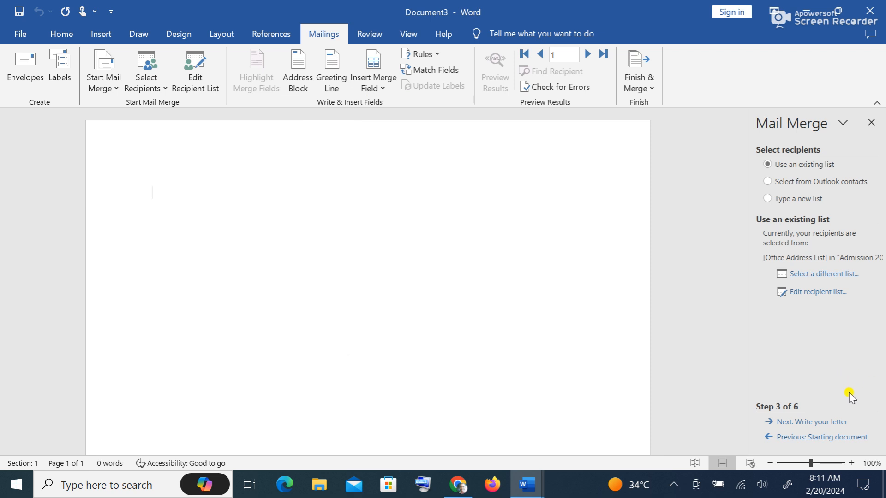
- Copy the admission letter text from Document1 and paste it into Document3
{"action": "left_click", "coordinate": [828, 422]}
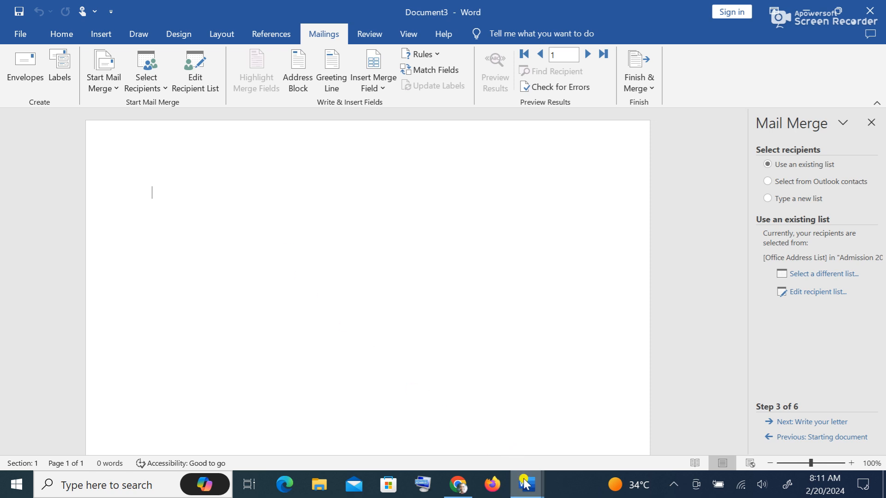
{"action": "mouse_move", "coordinate": [526, 484]}
{"action": "left_click", "coordinate": [362, 420]}
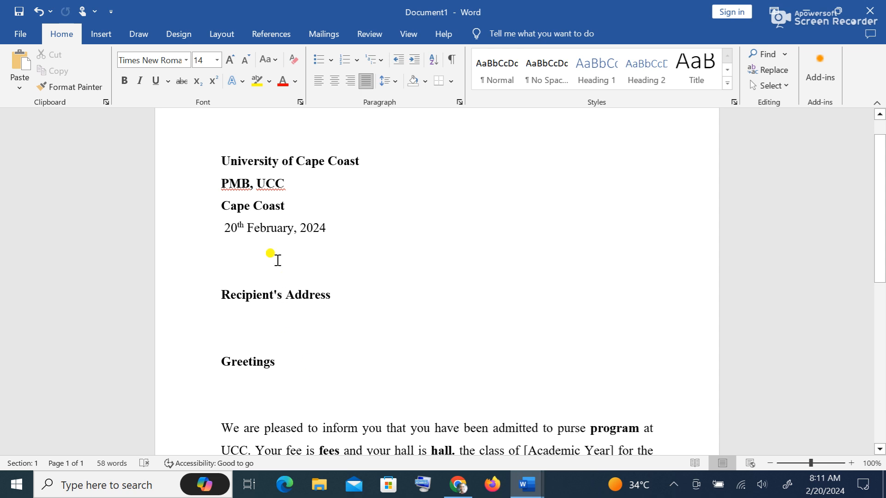
{"action": "left_click_drag", "start_coordinate": [218, 158], "coordinate": [317, 291]}
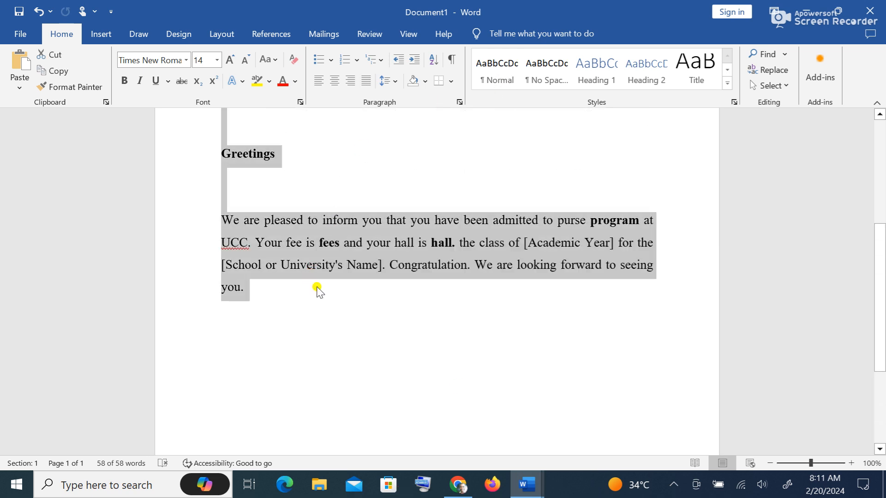
{"action": "mouse_move", "coordinate": [526, 485]}
{"action": "left_click", "coordinate": [629, 450]}
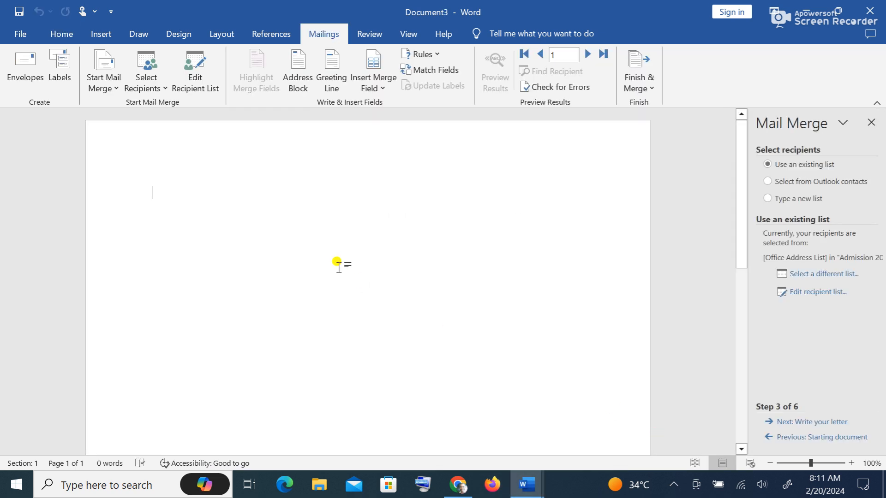
{"action": "type", "text": "University of Cape Coast PMB, UCC Cape Coast  20th February, 2024   Recipient's Address   Greetings   We are pleased to inform you that you have been admitted to purse program at UCC. Your fee is fees and your hall is hall. the class of [Academic Year] for the [School or University's Name]. Congratulation. We are looking forward to seeing you."}
- Remove the bold from the three letterhead lines of the pasted letter
{"action": "scroll", "coordinate": [337, 265], "scroll_direction": "up", "scroll_amount": 3}
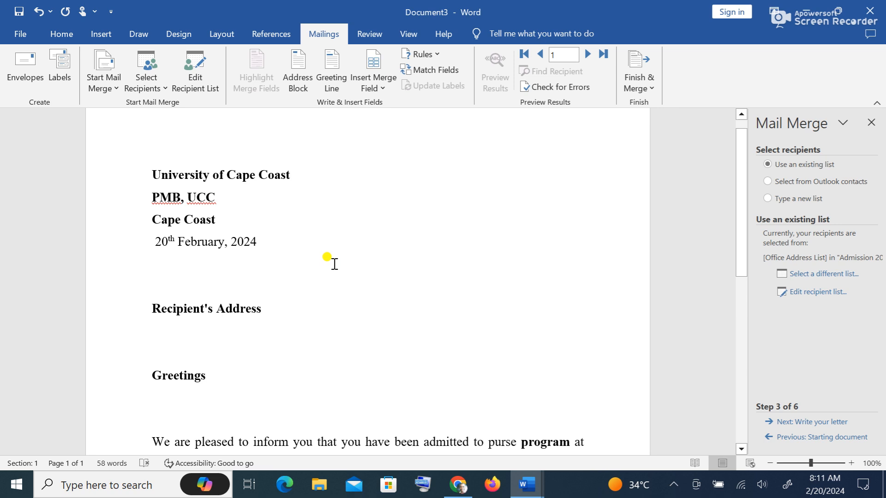
{"action": "scroll", "coordinate": [318, 263], "scroll_direction": "down", "scroll_amount": 1}
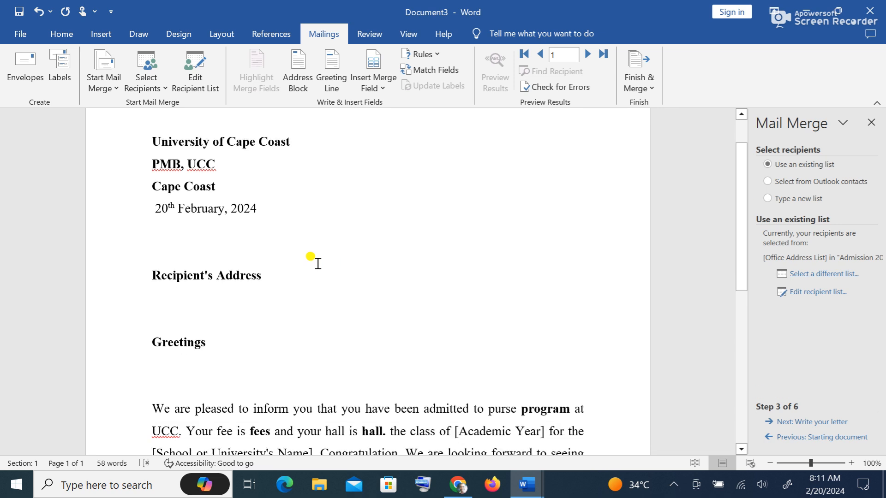
{"action": "scroll", "coordinate": [290, 295], "scroll_direction": "down", "scroll_amount": 2}
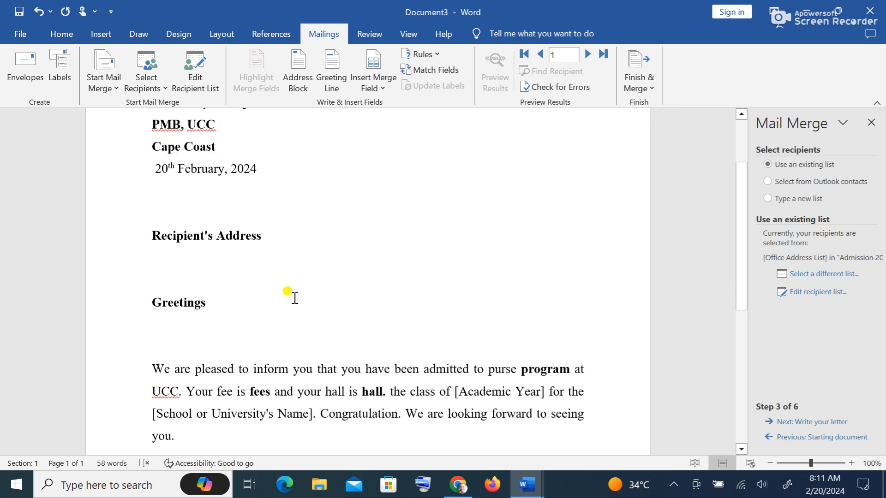
{"action": "scroll", "coordinate": [291, 296], "scroll_direction": "up", "scroll_amount": 2}
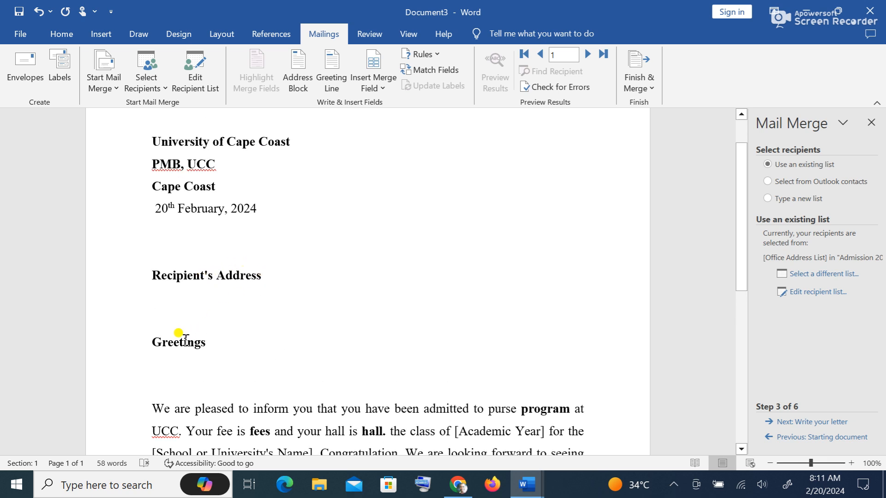
{"action": "scroll", "coordinate": [186, 339], "scroll_direction": "down", "scroll_amount": 4}
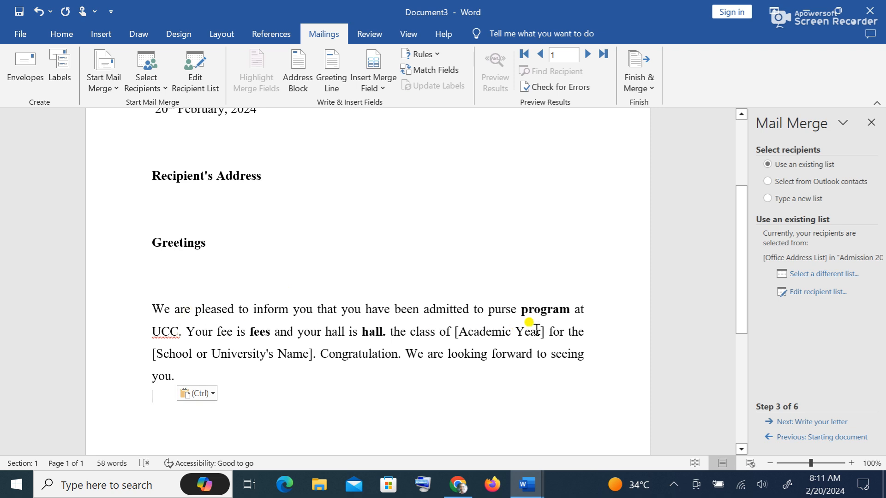
{"action": "scroll", "coordinate": [507, 309], "scroll_direction": "up", "scroll_amount": 3}
{"action": "left_click_drag", "start_coordinate": [241, 223], "coordinate": [152, 174]}
{"action": "key", "text": "ctrl+b"}
{"action": "left_click", "coordinate": [290, 270]}
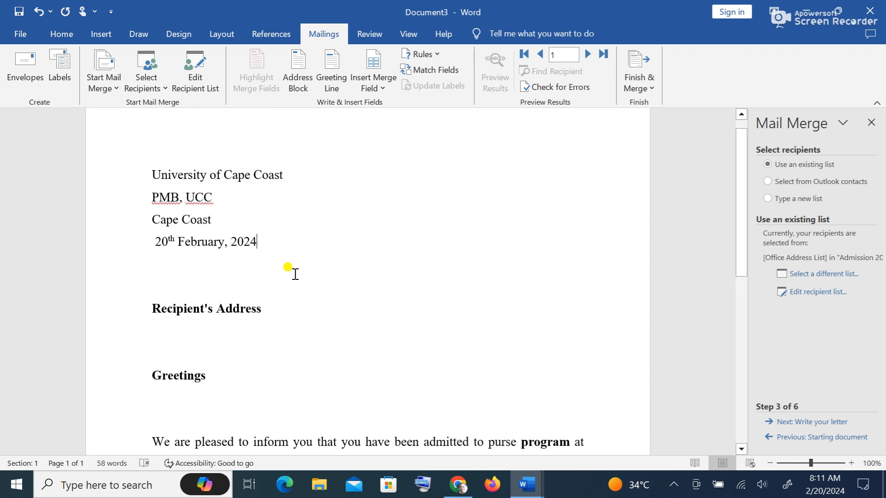
- Delete the brackets around 'Academic Year' in the letter
{"action": "scroll", "coordinate": [277, 263], "scroll_direction": "down", "scroll_amount": 3}
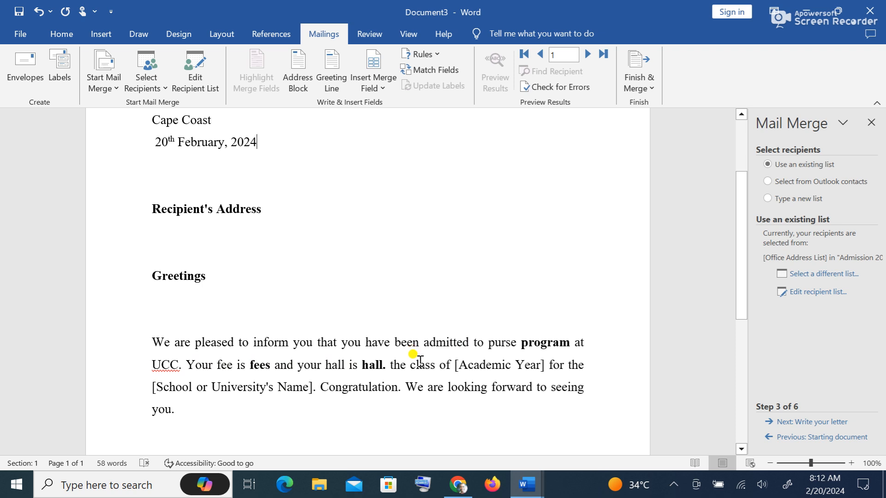
{"action": "left_click", "coordinate": [461, 364]}
{"action": "key", "text": "BackSpace"}
{"action": "left_click", "coordinate": [548, 367]}
{"action": "key", "text": "BackSpace"}
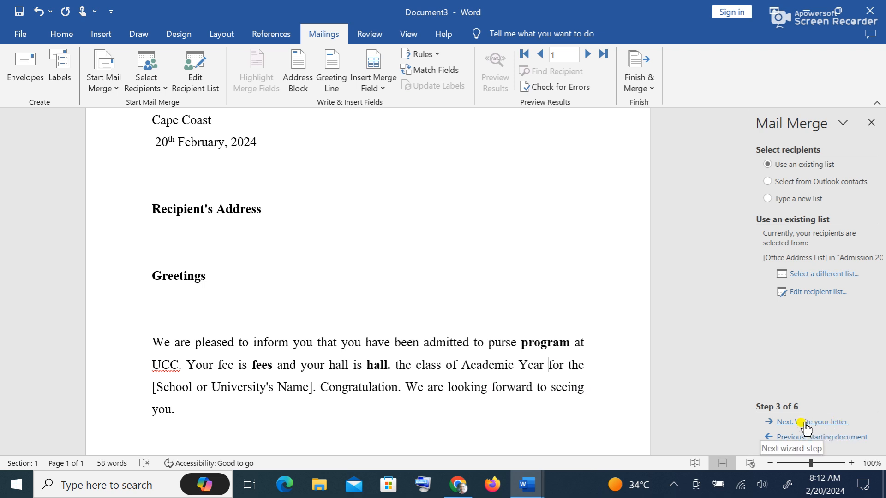
- Advance the merge wizard to writing the letter and delete the 'Recipient's Address' heading text
{"action": "left_click", "coordinate": [840, 422]}
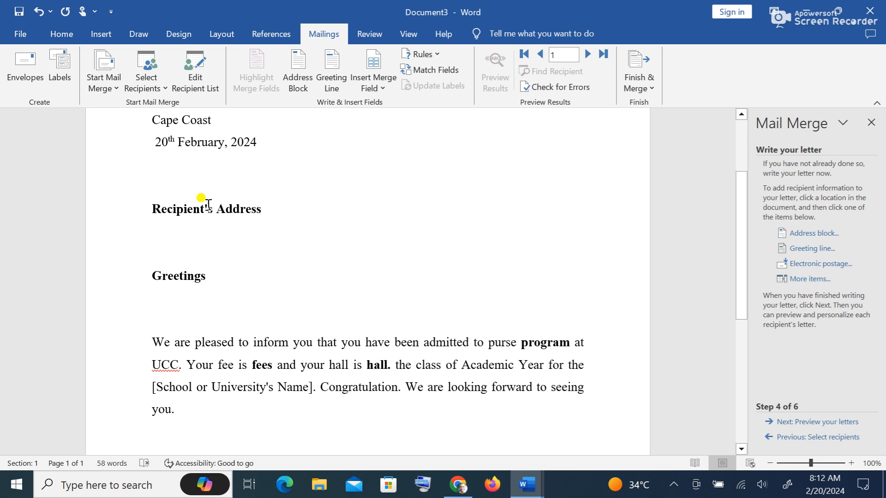
{"action": "left_click", "coordinate": [265, 209]}
{"action": "key", "text": "BackSpace"}
{"action": "key", "text": "BackSpace"}
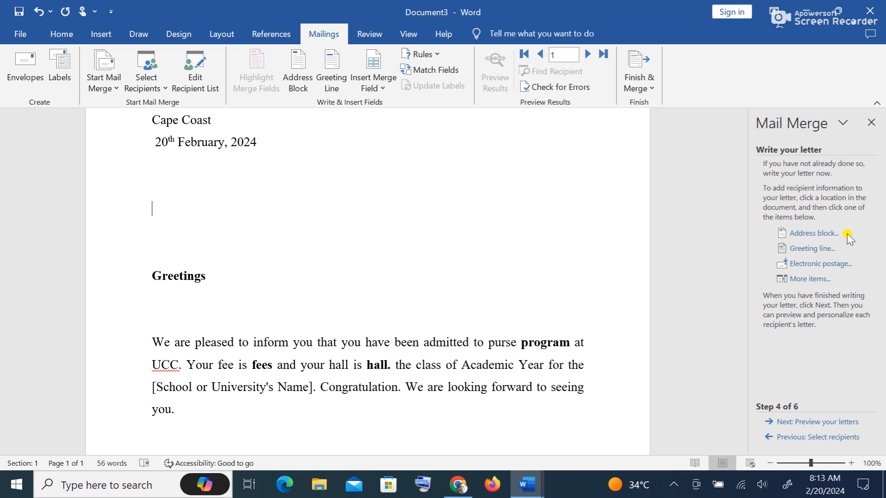
- Open the address block settings and preview the first three recipients' addresses
{"action": "left_click", "coordinate": [831, 234]}
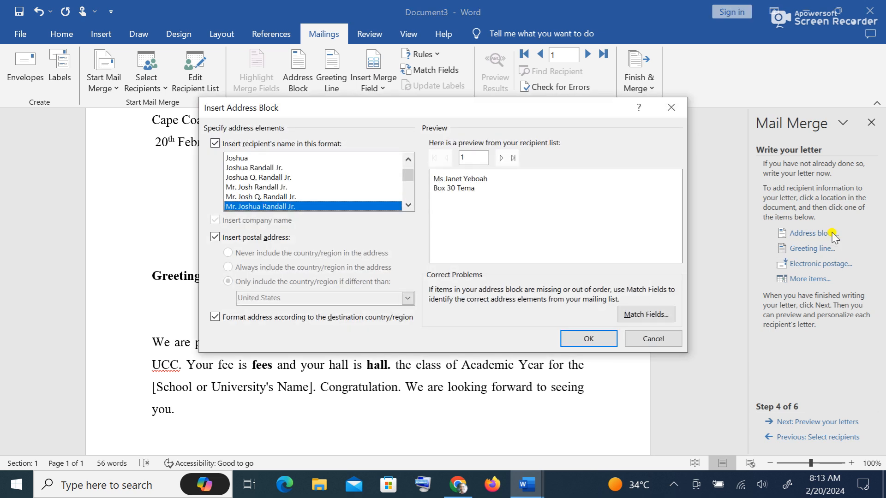
{"action": "left_click", "coordinate": [671, 107]}
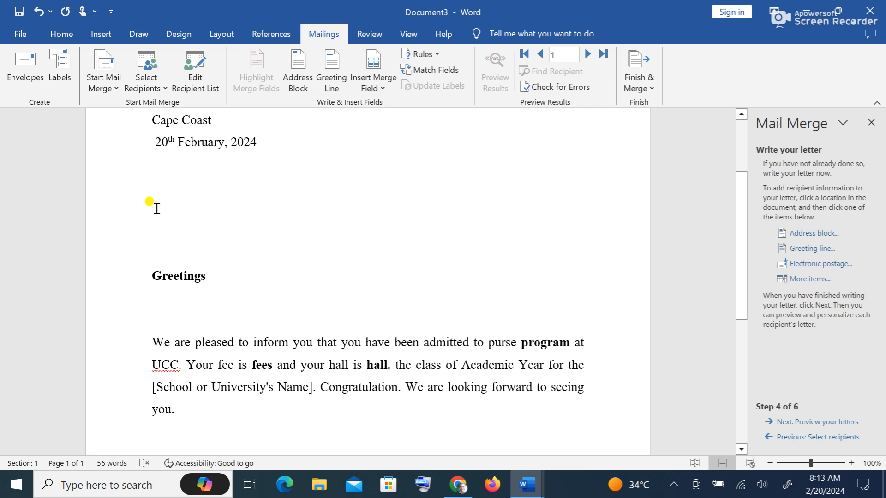
{"action": "left_click", "coordinate": [828, 234]}
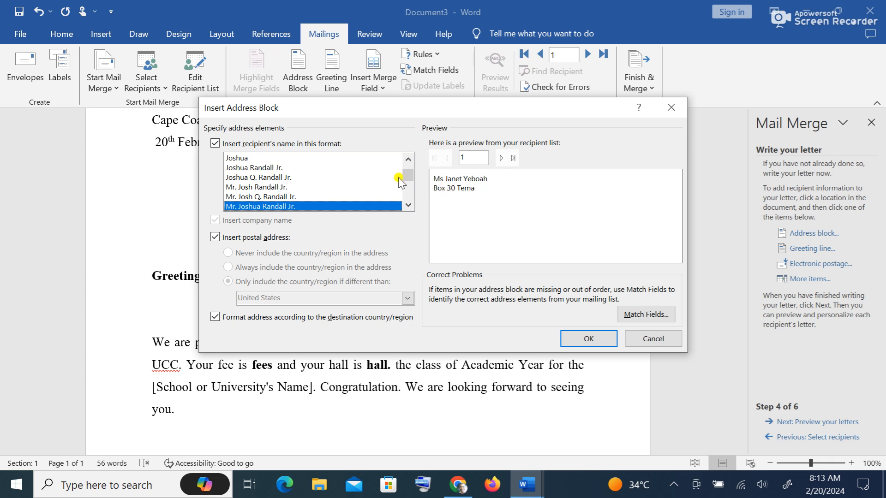
{"action": "left_click", "coordinate": [500, 158]}
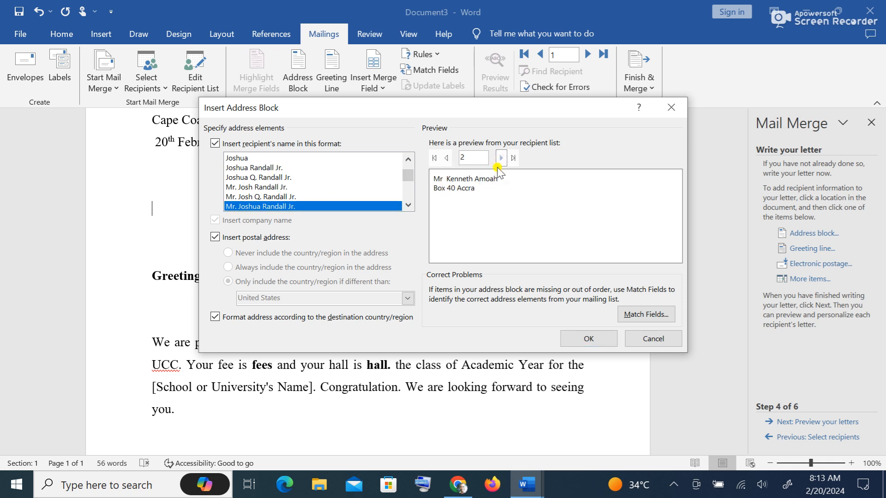
{"action": "left_click", "coordinate": [446, 158]}
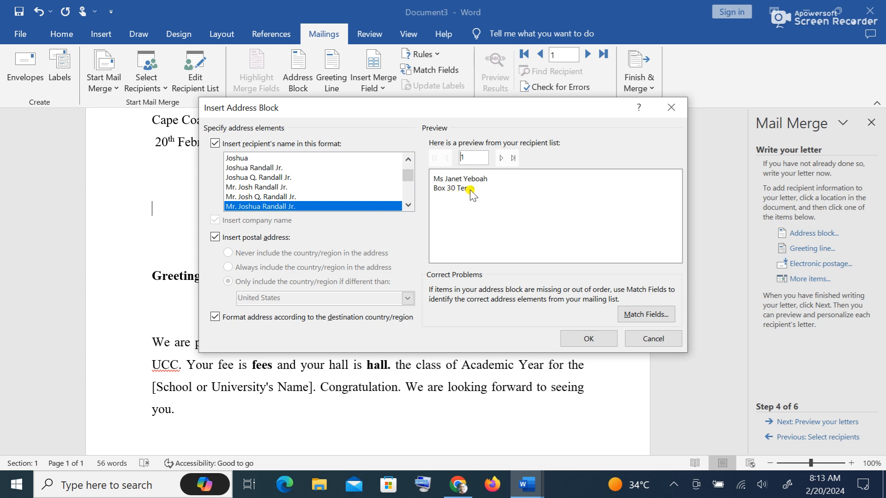
{"action": "left_click", "coordinate": [501, 158]}
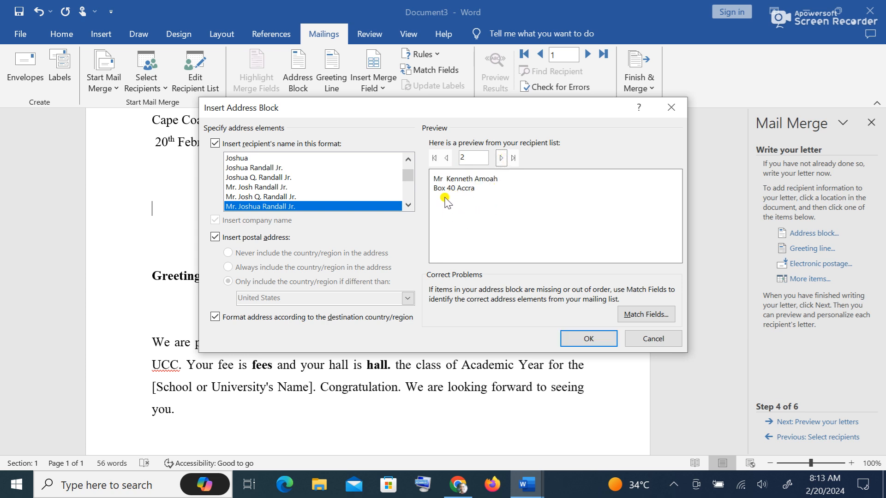
{"action": "left_click", "coordinate": [501, 158]}
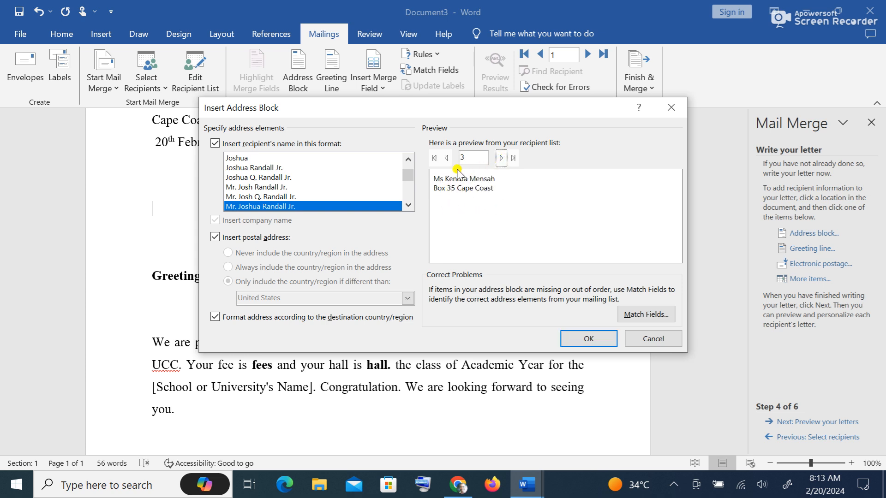
{"action": "left_click", "coordinate": [446, 159]}
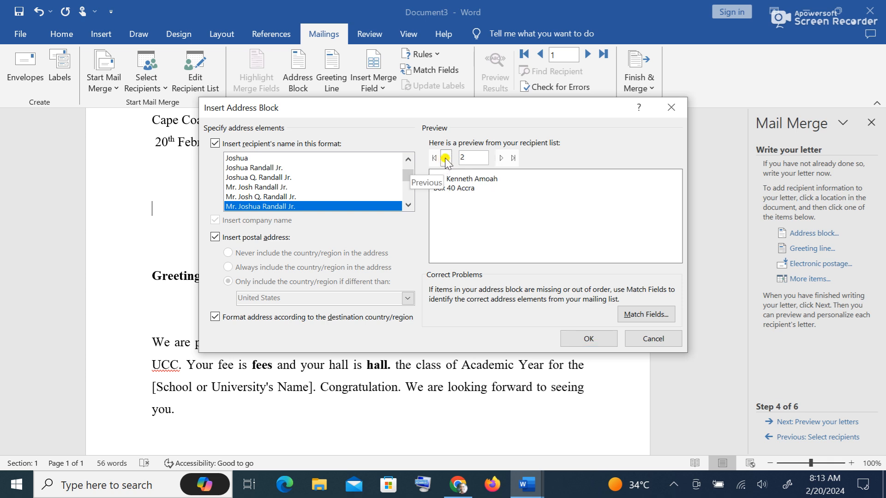
- Insert the address block using the 'Mr. Joshua Randall Jr.' name format
{"action": "left_click", "coordinate": [286, 198]}
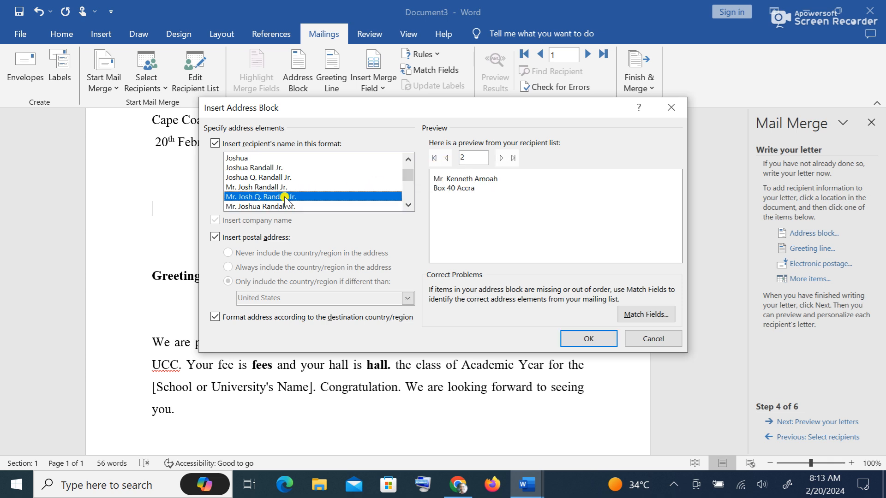
{"action": "left_click", "coordinate": [263, 187]}
{"action": "left_click", "coordinate": [264, 196]}
{"action": "left_click", "coordinate": [501, 159]}
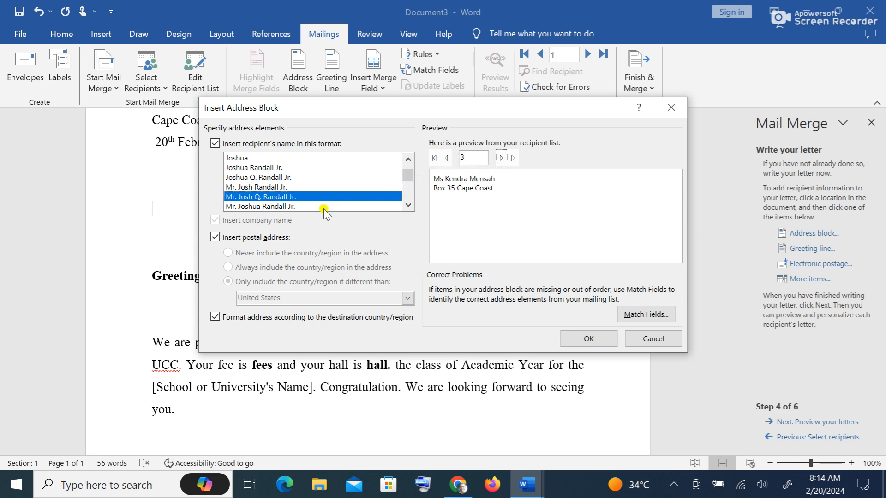
{"action": "left_click", "coordinate": [277, 207]}
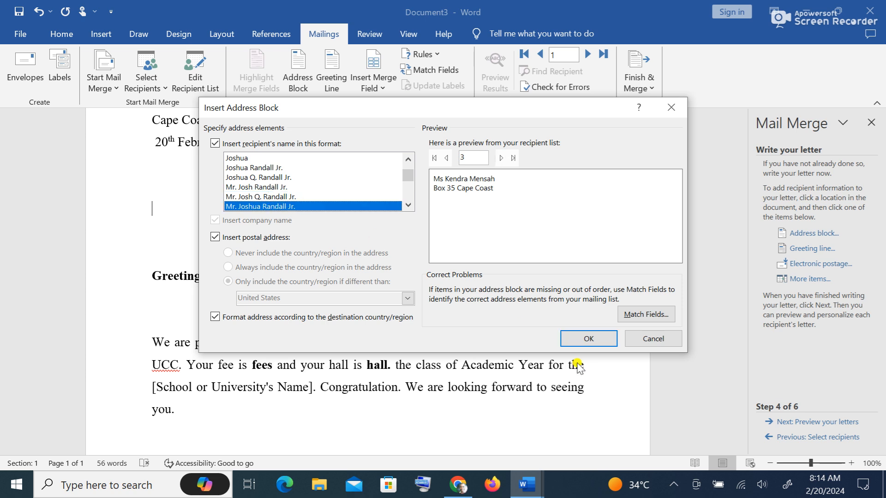
{"action": "left_click", "coordinate": [599, 340]}
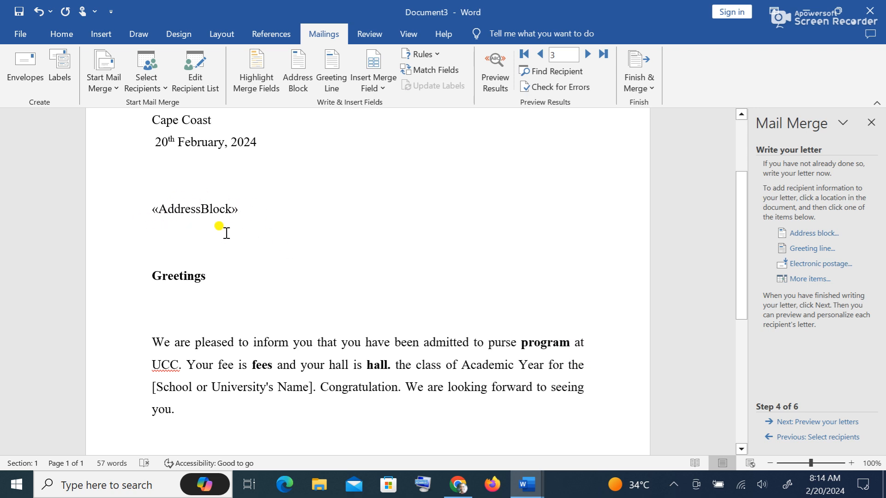
- Delete the Greetings placeholder and set the greeting line to Dear with title and full name
{"action": "left_click", "coordinate": [205, 275]}
{"action": "key", "text": "BackSpace"}
{"action": "key", "text": "BackSpace"}
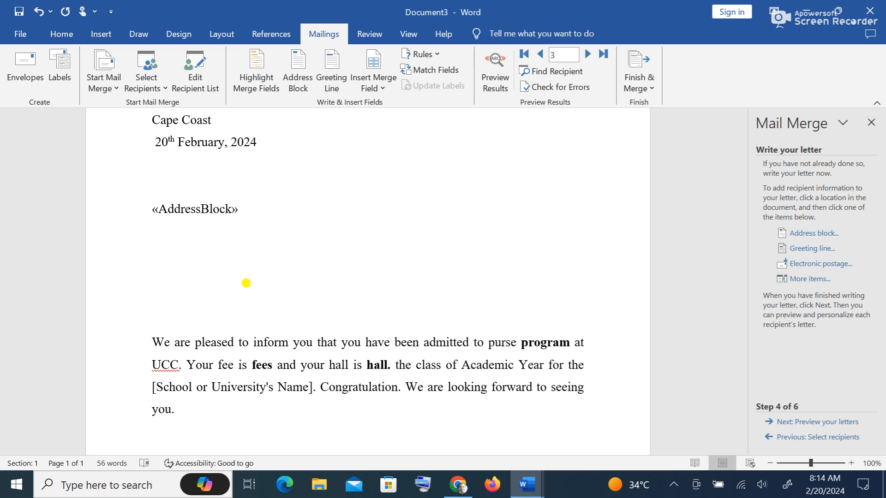
{"action": "left_click", "coordinate": [818, 251]}
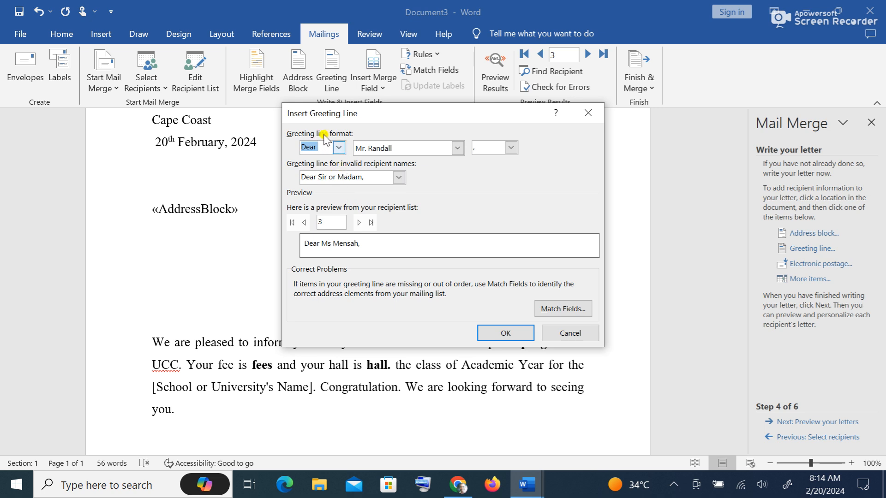
{"action": "left_click", "coordinate": [339, 149]}
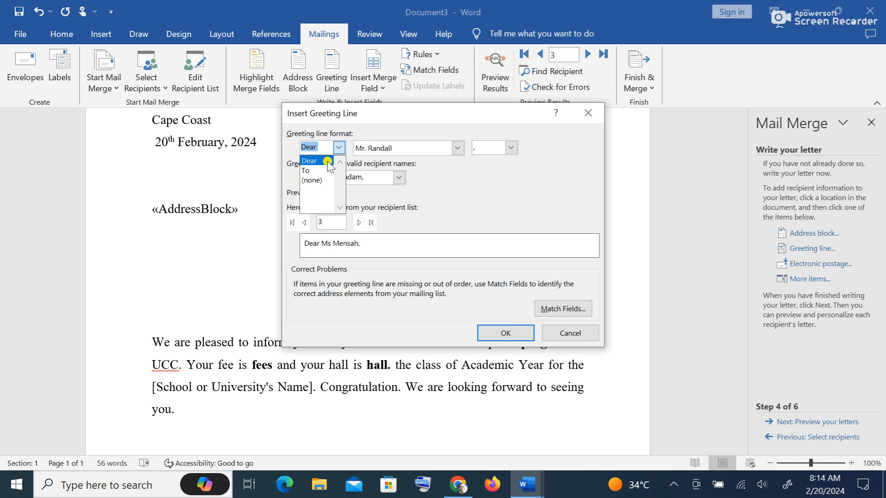
{"action": "left_click", "coordinate": [451, 182]}
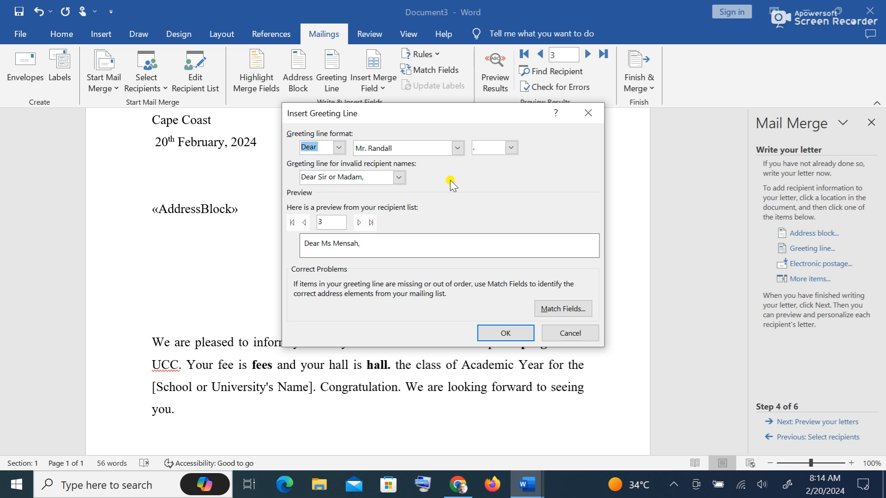
{"action": "left_click", "coordinate": [457, 149]}
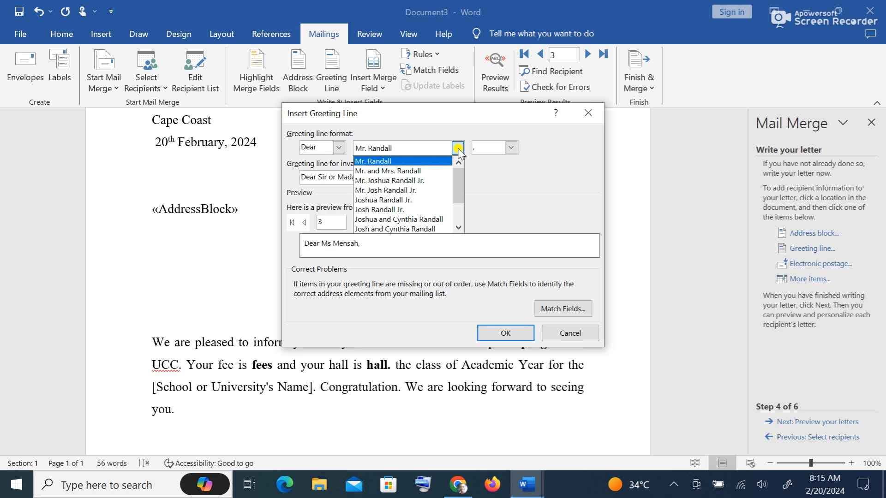
{"action": "left_click", "coordinate": [435, 181]}
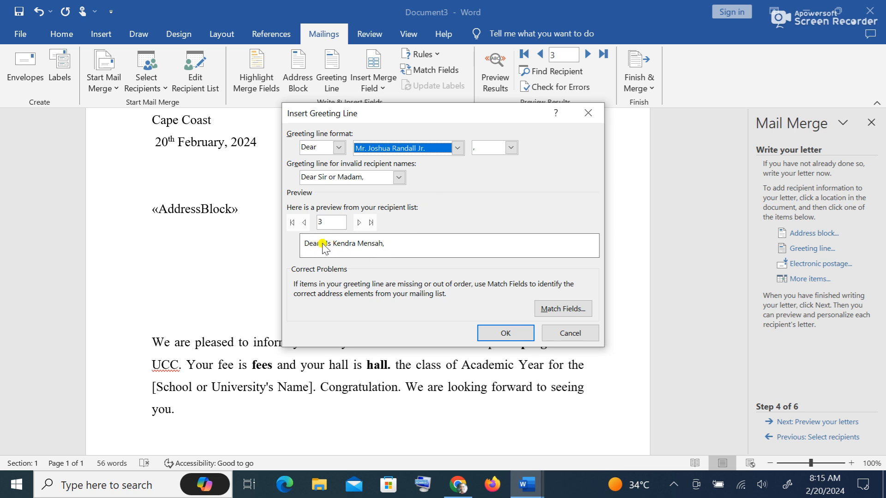
- Preview recipients' greetings, keep Dear as the greeting word, and insert the greeting line
{"action": "left_click", "coordinate": [359, 223]}
{"action": "left_click", "coordinate": [303, 223]}
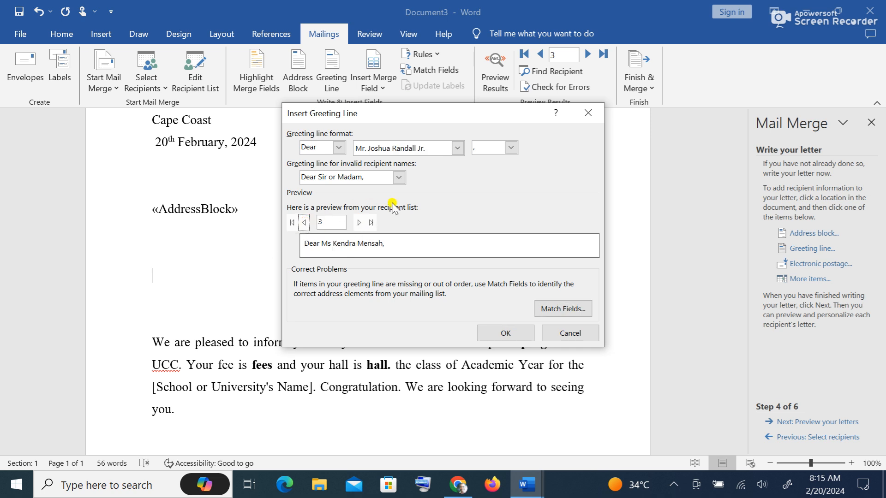
{"action": "left_click", "coordinate": [339, 148]}
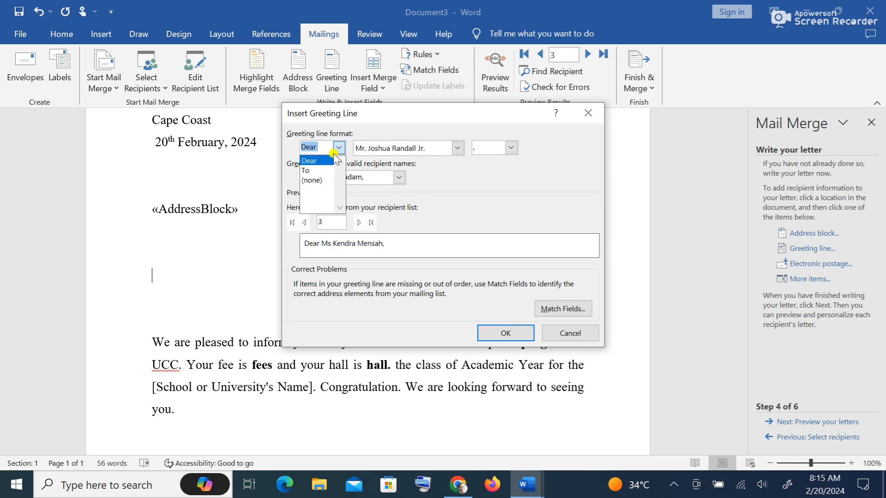
{"action": "left_click", "coordinate": [308, 164]}
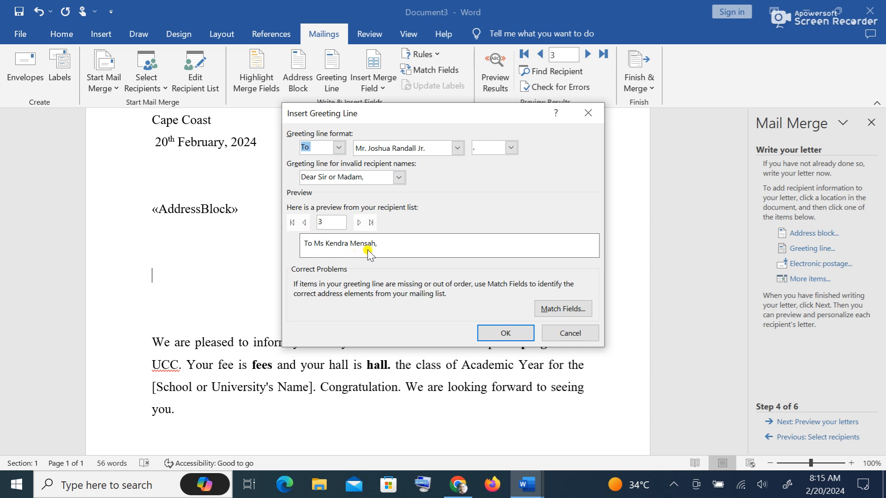
{"action": "left_click", "coordinate": [339, 148]}
{"action": "left_click", "coordinate": [317, 161]}
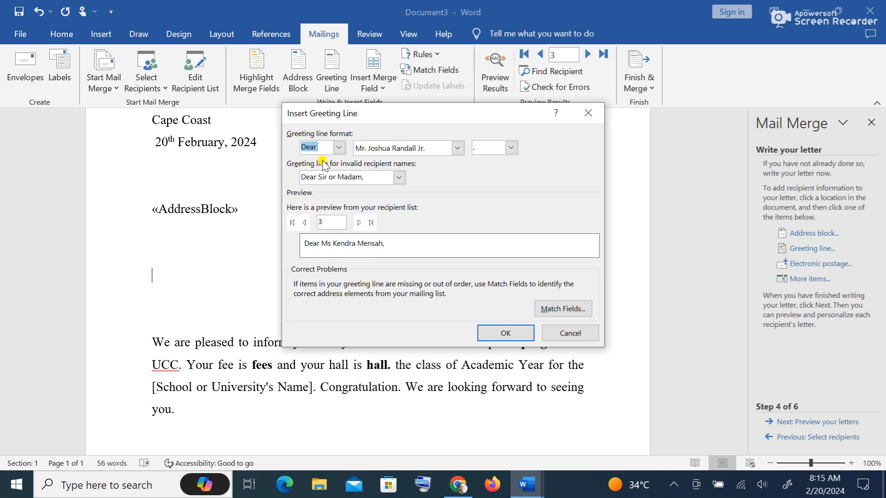
{"action": "left_click", "coordinate": [505, 333]}
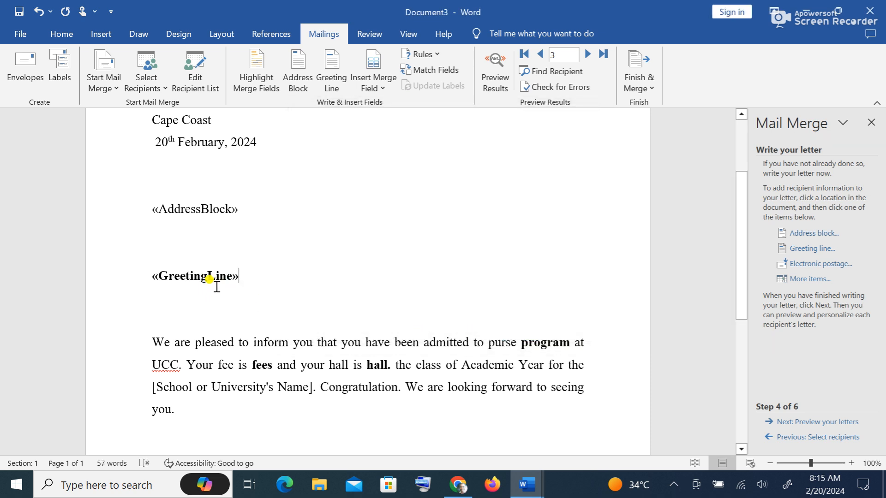
- Replace the placeholder word 'program' with the «Program» merge field
{"action": "scroll", "coordinate": [236, 289], "scroll_direction": "down", "scroll_amount": 3}
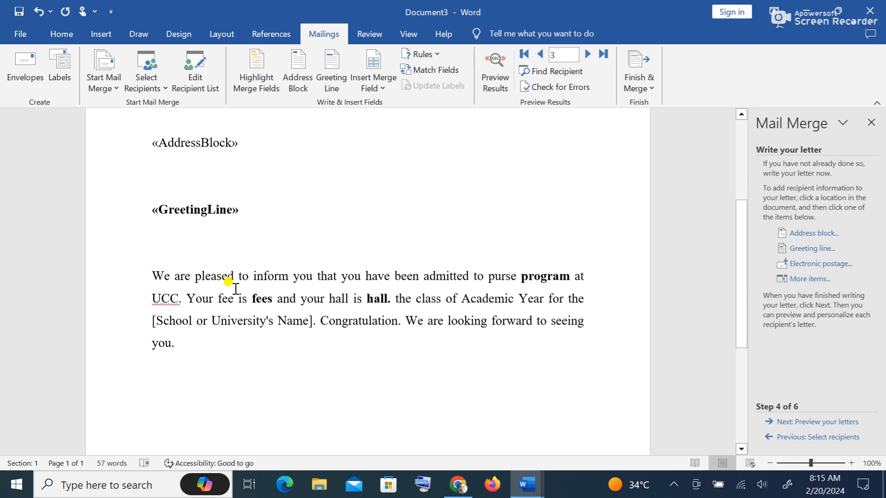
{"action": "left_click", "coordinate": [547, 276]}
{"action": "key", "text": "BackSpace"}
{"action": "key", "text": "BackSpace"}
{"action": "key", "text": "BackSpace"}
{"action": "key", "text": "BackSpace"}
{"action": "key", "text": "BackSpace"}
{"action": "key", "text": "BackSpace"}
{"action": "key", "text": "BackSpace"}
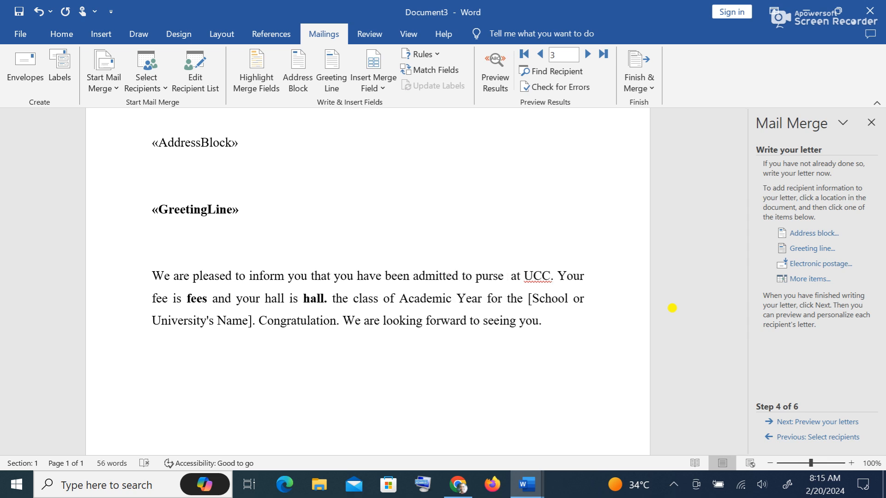
{"action": "left_click", "coordinate": [817, 280]}
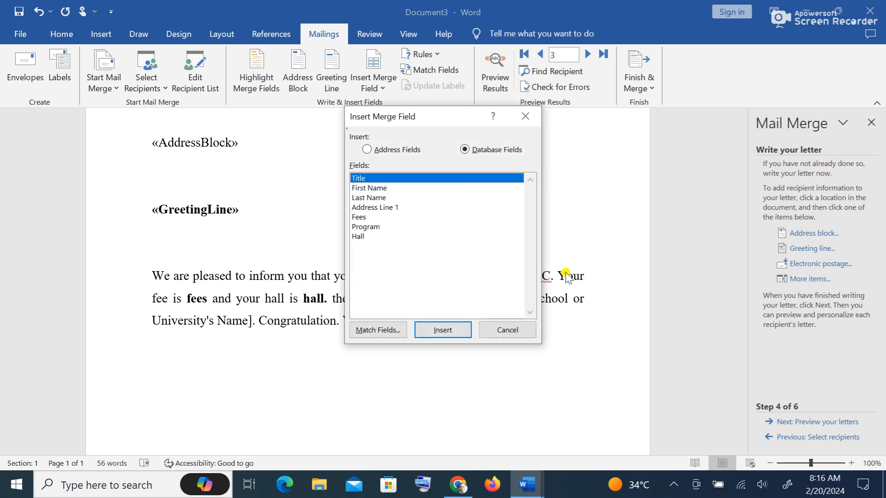
{"action": "left_click", "coordinate": [373, 227]}
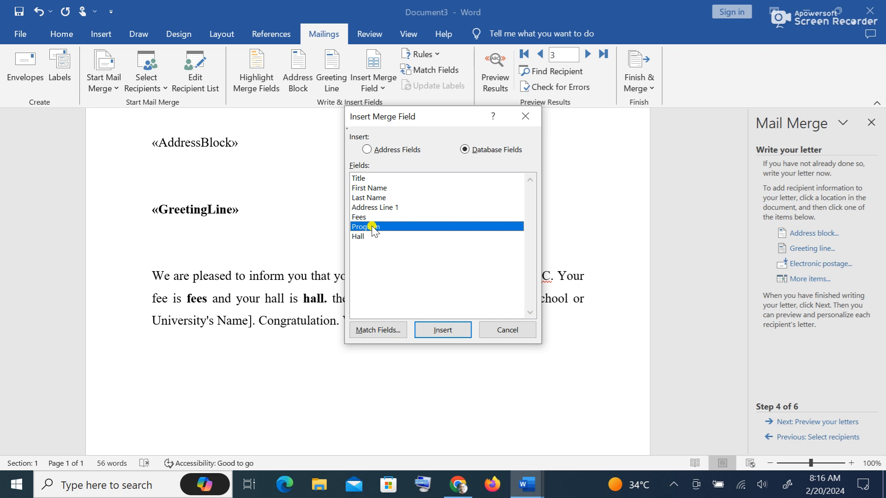
{"action": "left_click", "coordinate": [458, 332]}
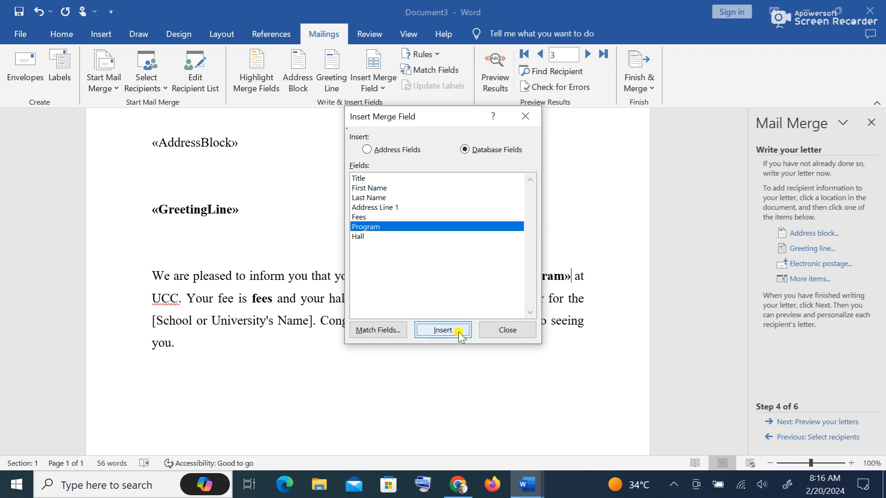
{"action": "left_click", "coordinate": [516, 332]}
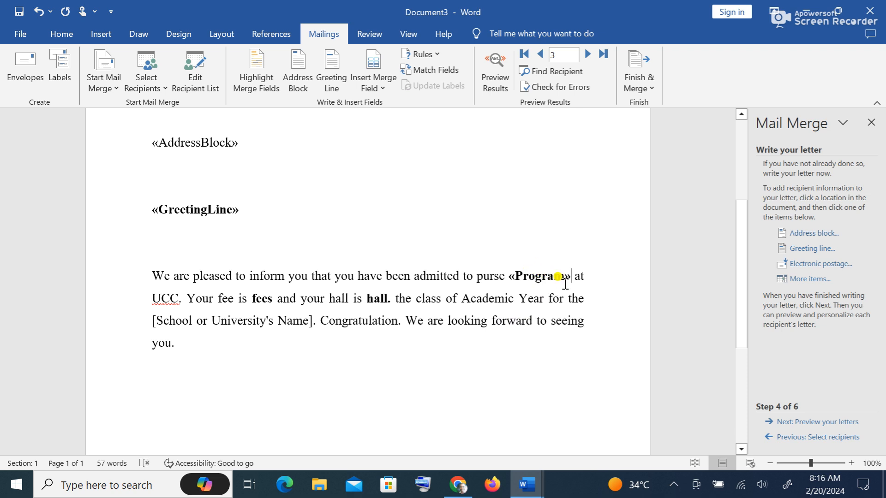
- Replace the placeholder word 'fees' after 'Your fee is' with the «Fees» merge field
{"action": "left_click", "coordinate": [262, 299]}
{"action": "left_click", "coordinate": [272, 298]}
{"action": "key", "text": "BackSpace"}
{"action": "key", "text": "BackSpace"}
{"action": "key", "text": "BackSpace"}
{"action": "key", "text": "BackSpace"}
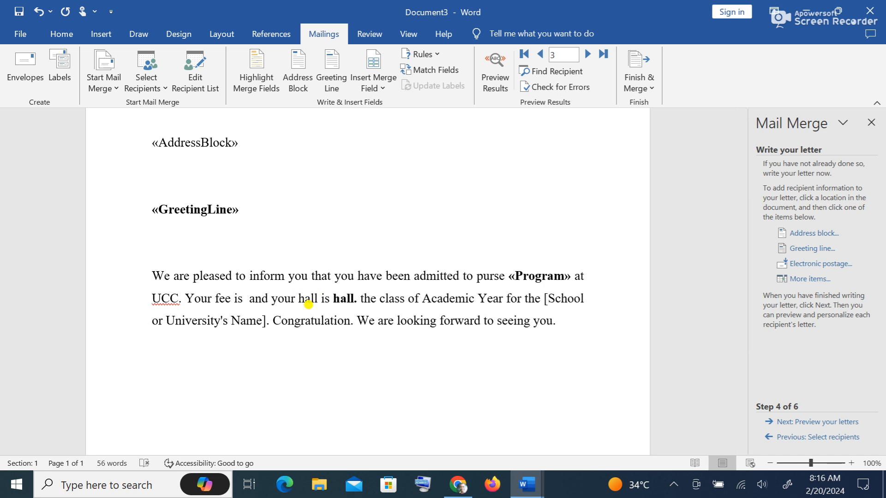
{"action": "left_click", "coordinate": [826, 280]}
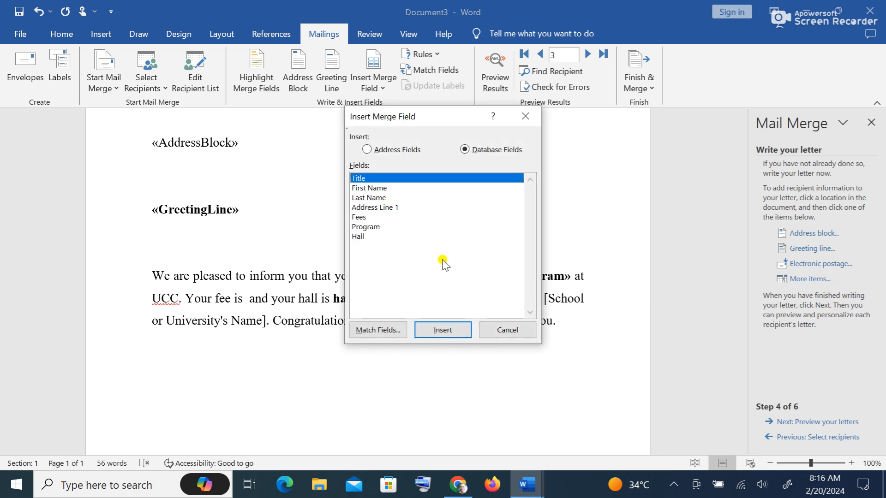
{"action": "left_click", "coordinate": [363, 217]}
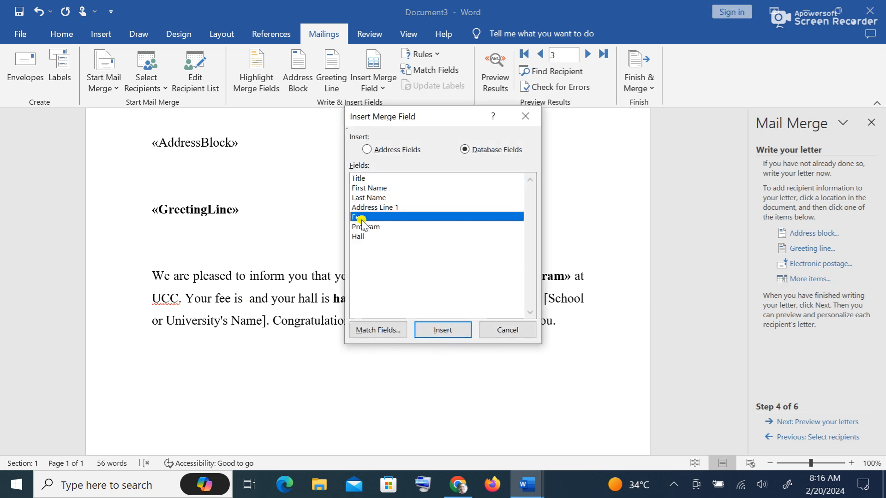
{"action": "left_click", "coordinate": [455, 331]}
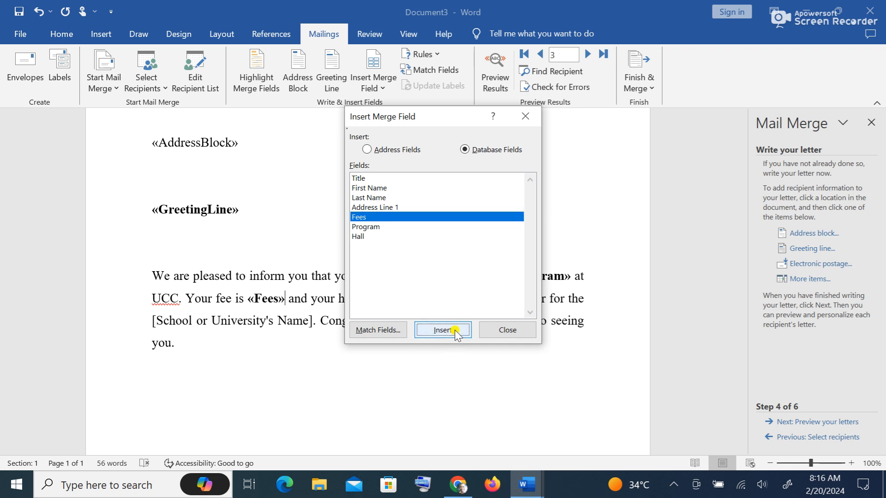
{"action": "left_click", "coordinate": [512, 330]}
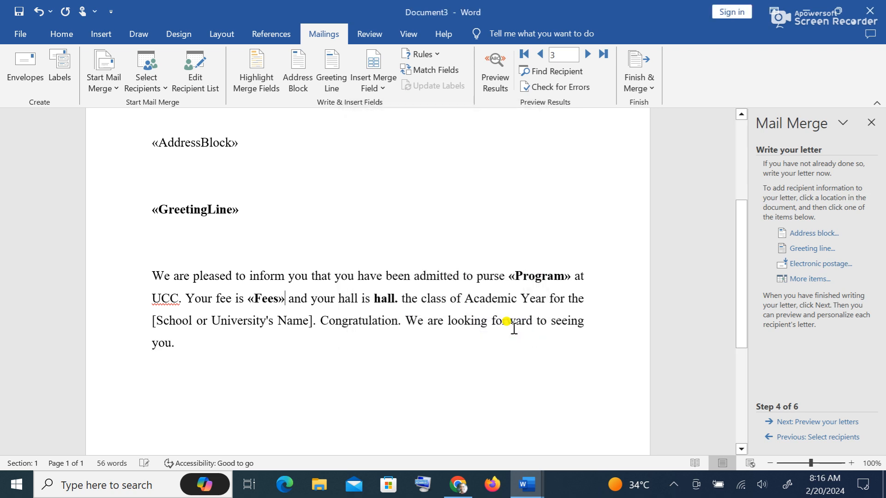
- Replace the placeholder word 'hall' with the «Hall» merge field
{"action": "left_click", "coordinate": [395, 300]}
{"action": "key", "text": "BackSpace"}
{"action": "key", "text": "BackSpace"}
{"action": "key", "text": "BackSpace"}
{"action": "key", "text": "BackSpace"}
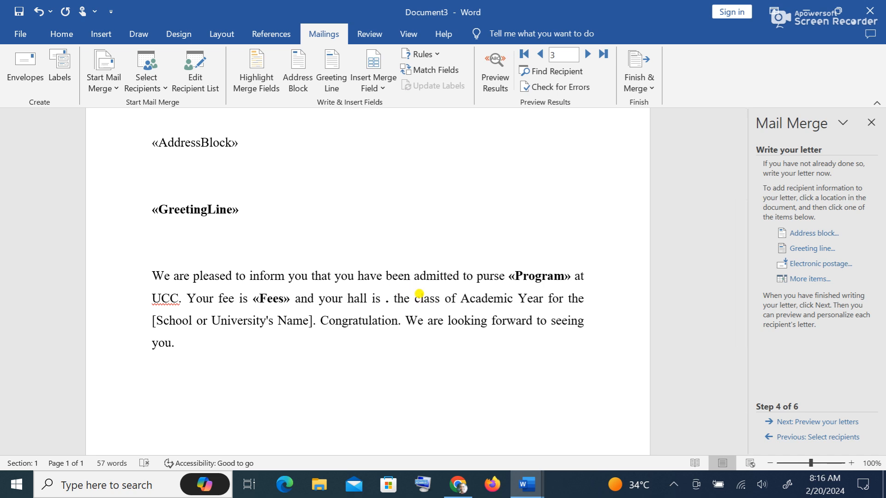
{"action": "left_click", "coordinate": [826, 279]}
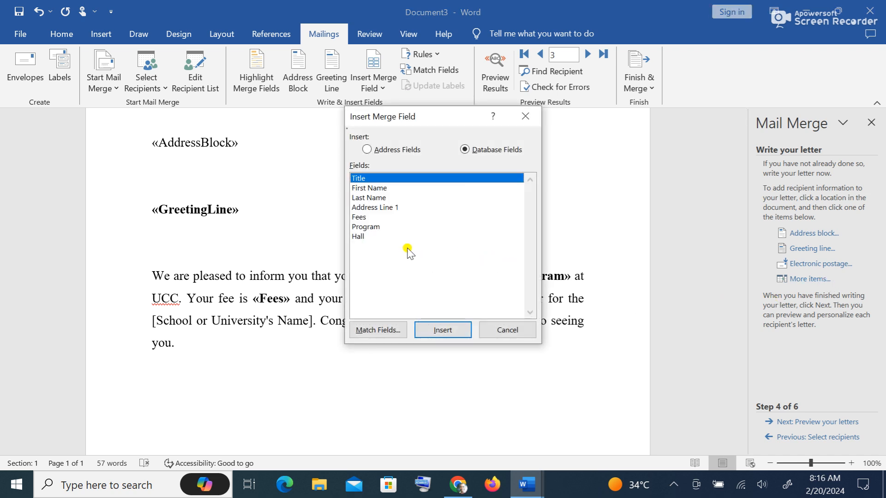
{"action": "left_click", "coordinate": [362, 236]}
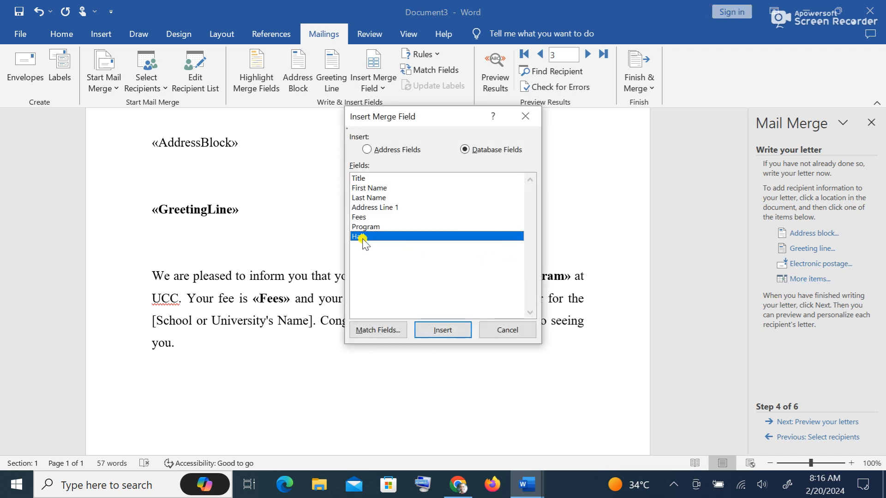
{"action": "left_click", "coordinate": [441, 331]}
{"action": "left_click", "coordinate": [510, 333]}
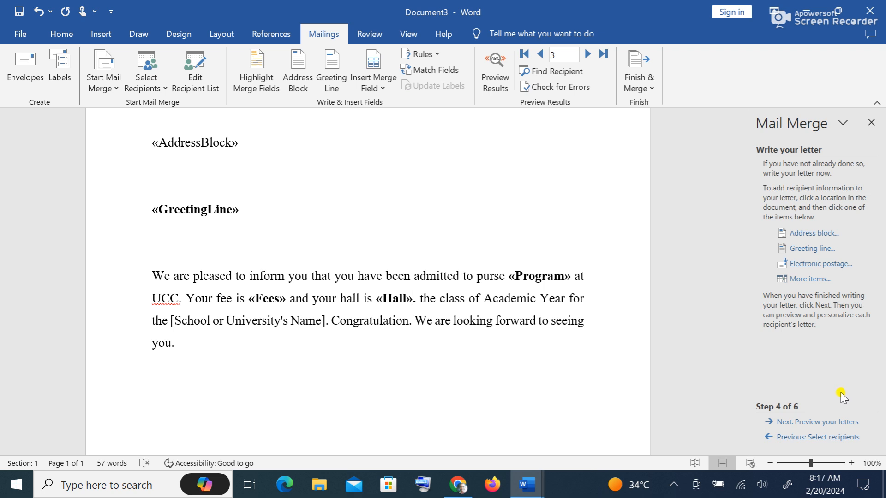
- Preview the merged letters and return to recipient 1's BA Arts letter with fees 3,400 and hall ATL
{"action": "left_click", "coordinate": [830, 423]}
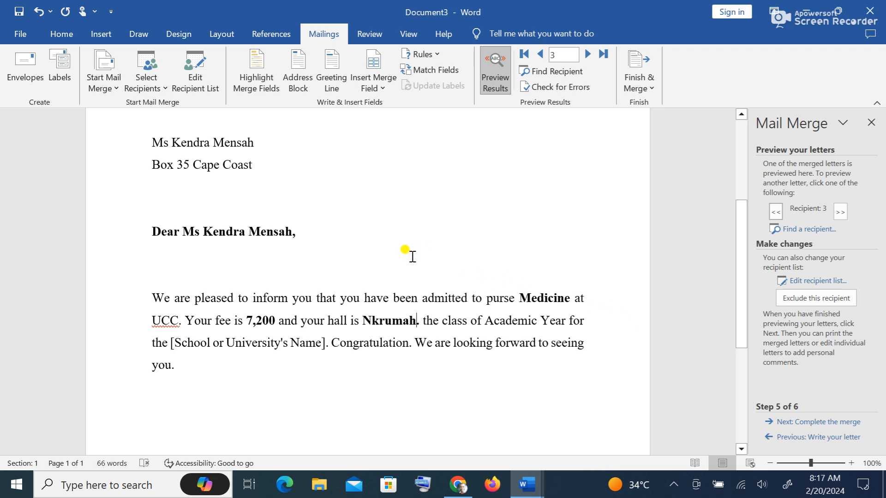
{"action": "scroll", "coordinate": [412, 257], "scroll_direction": "up", "scroll_amount": 1}
{"action": "scroll", "coordinate": [406, 254], "scroll_direction": "up", "scroll_amount": 1}
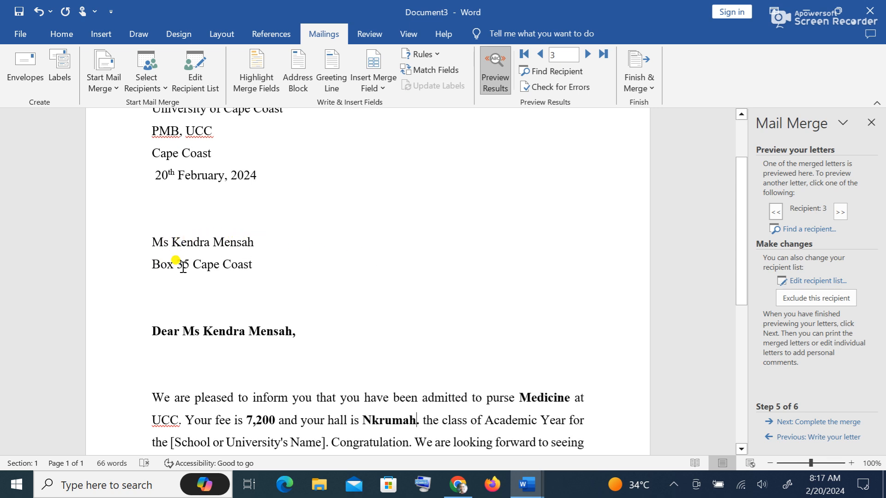
{"action": "scroll", "coordinate": [244, 259], "scroll_direction": "down", "scroll_amount": 2}
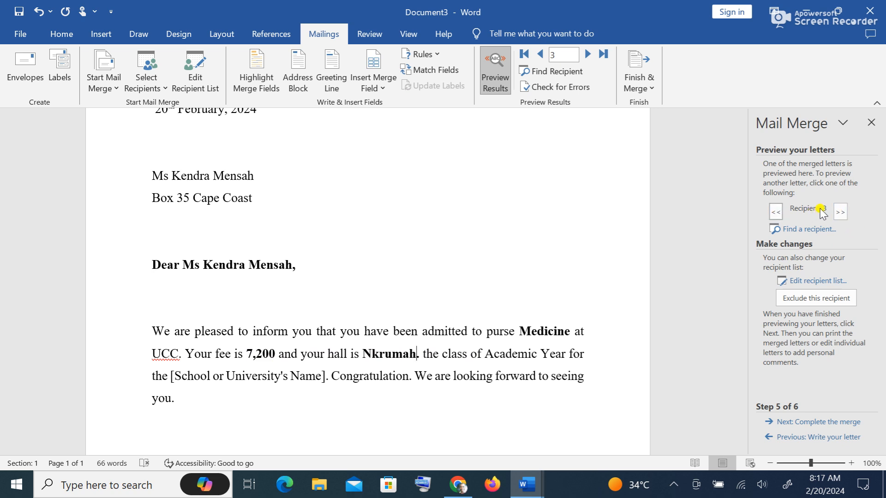
{"action": "left_click", "coordinate": [776, 211]}
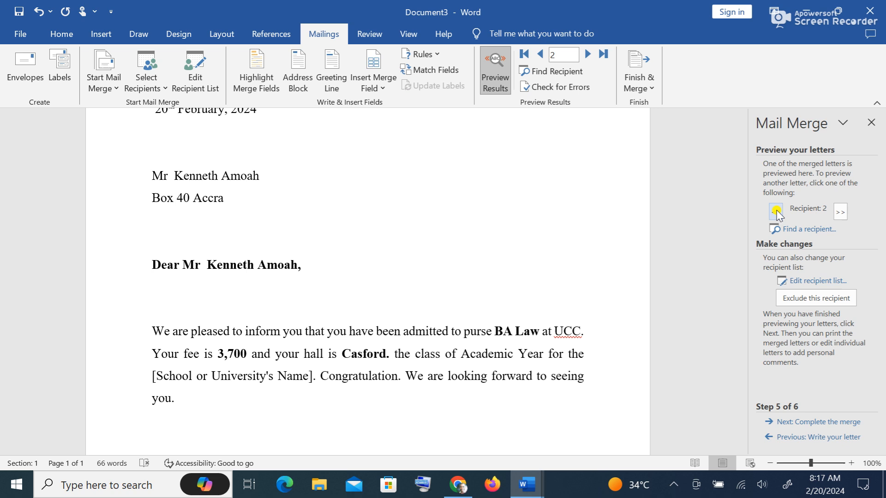
{"action": "left_click", "coordinate": [776, 212]}
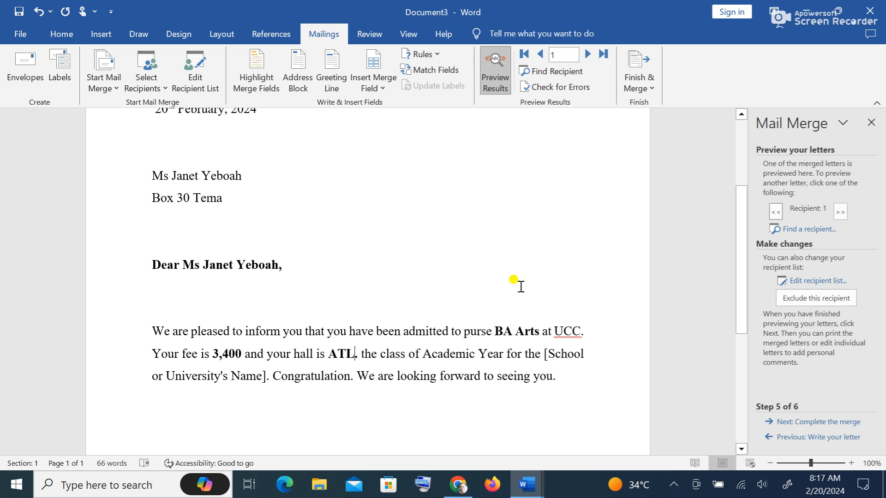
- Print all merged letters with Microsoft Print to PDF as 'Admission letters 2024' on the Desktop
{"action": "left_click", "coordinate": [830, 423]}
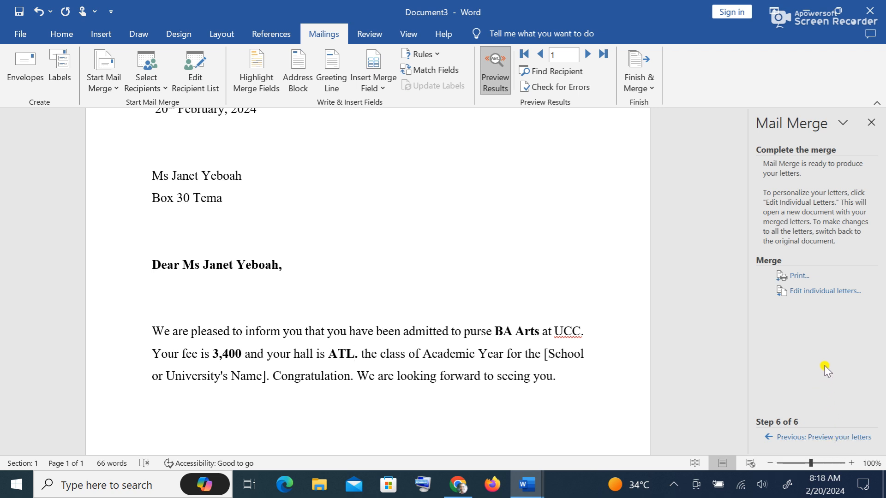
{"action": "left_click", "coordinate": [794, 275]}
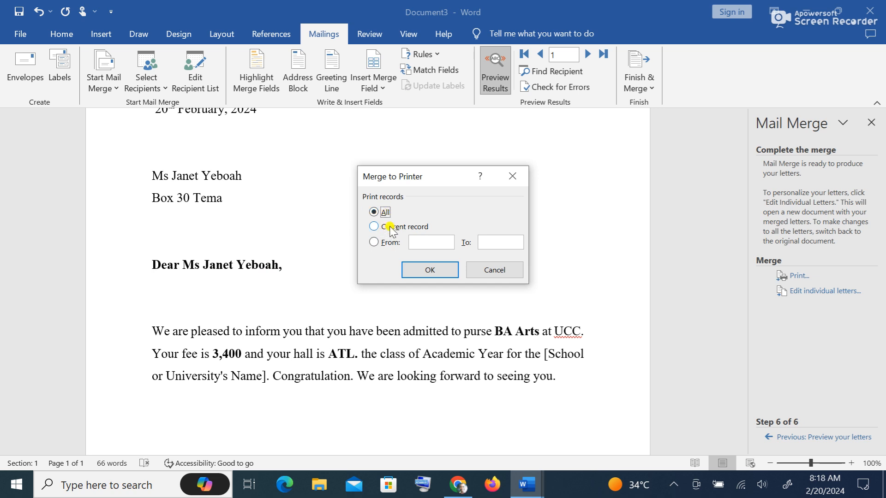
{"action": "left_click", "coordinate": [429, 270]}
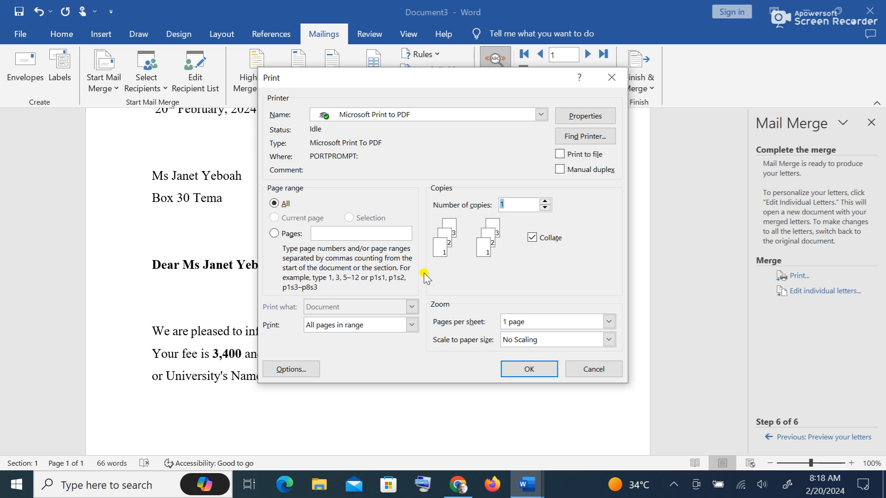
{"action": "left_click", "coordinate": [526, 369]}
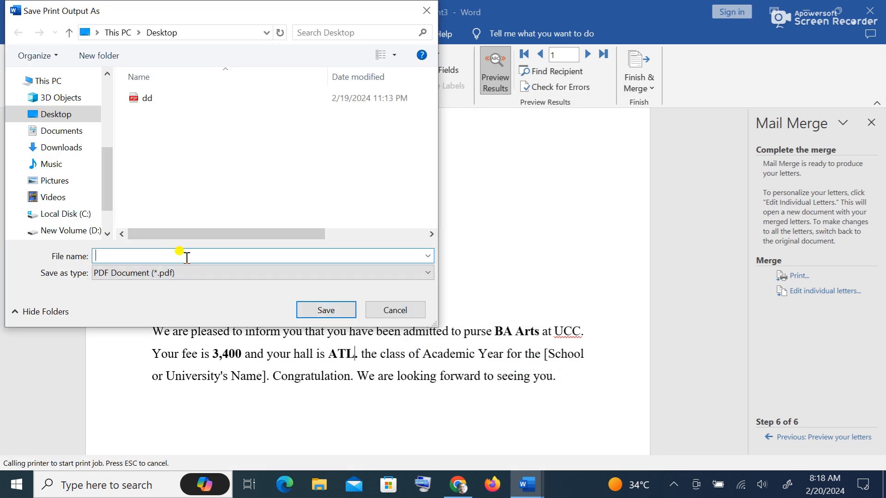
{"action": "type", "text": "Admission letters 2024"}
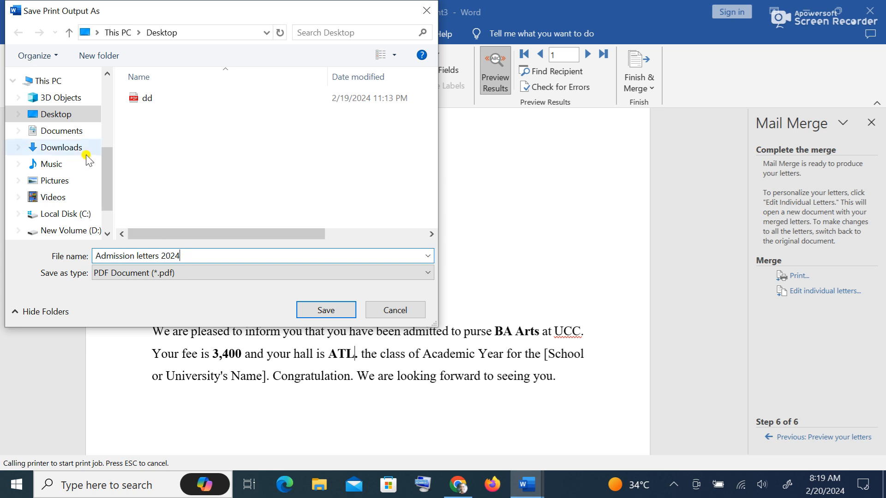
{"action": "left_click", "coordinate": [62, 114]}
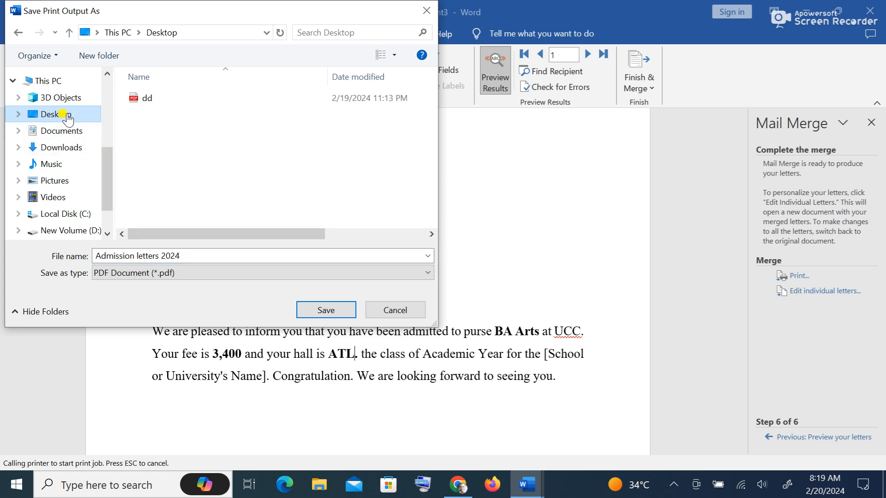
{"action": "left_click", "coordinate": [345, 310]}
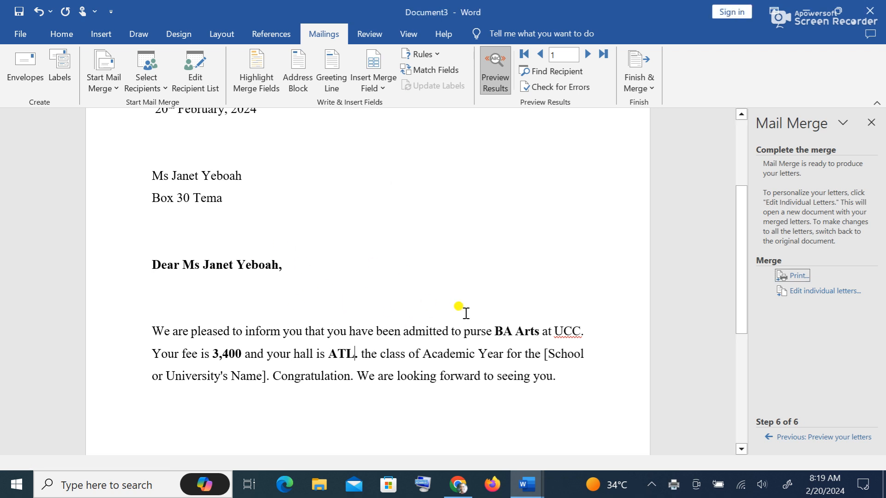
- Close Document3, Document1 and Document2 without saving, quitting Word
{"action": "left_click", "coordinate": [879, 11]}
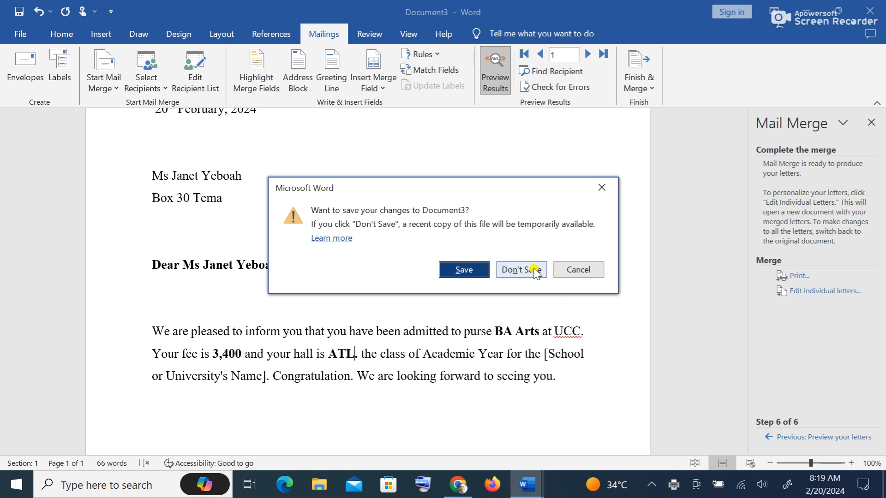
{"action": "left_click", "coordinate": [602, 187]}
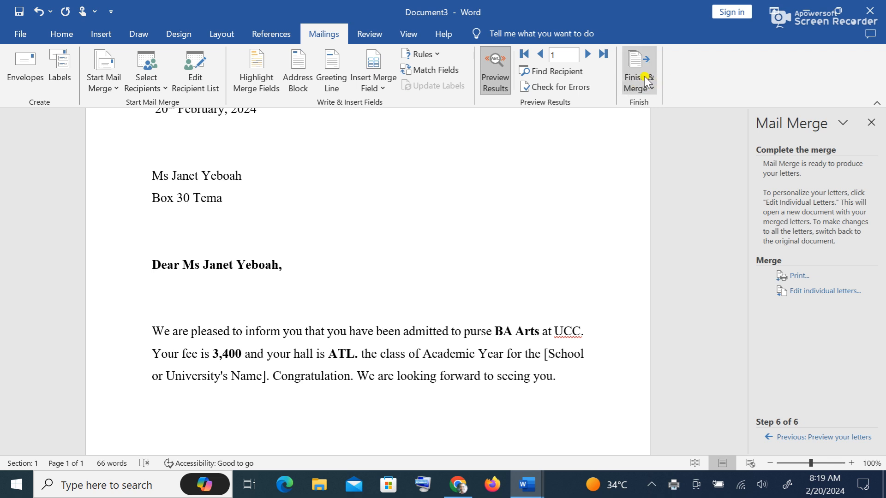
{"action": "left_click", "coordinate": [649, 89]}
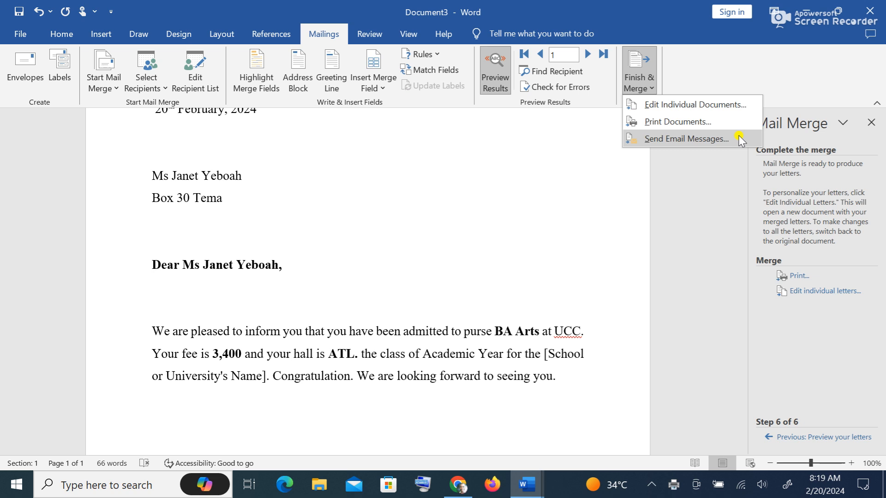
{"action": "left_click", "coordinate": [879, 14]}
{"action": "left_click", "coordinate": [520, 268]}
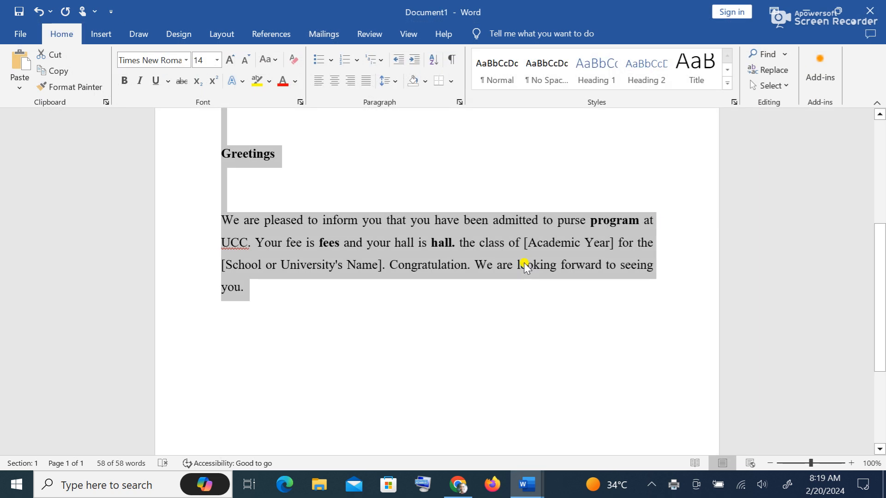
{"action": "left_click", "coordinate": [869, 11]}
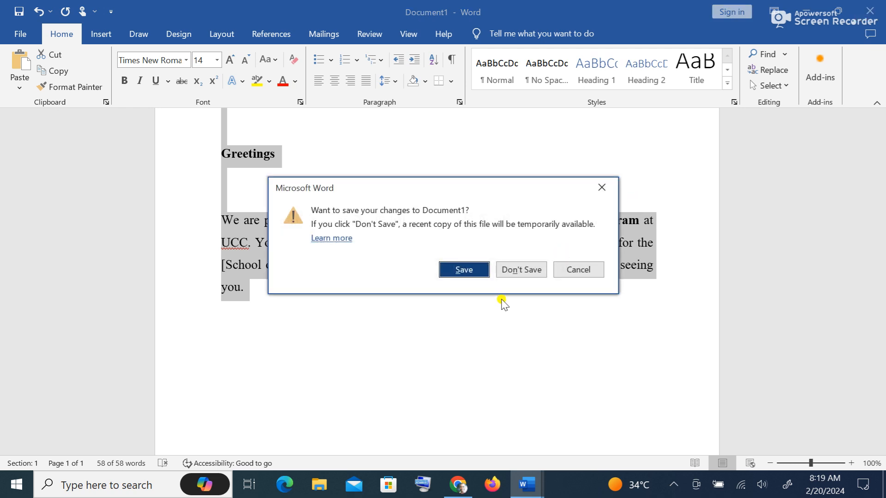
{"action": "left_click", "coordinate": [521, 270]}
{"action": "left_click", "coordinate": [874, 13]}
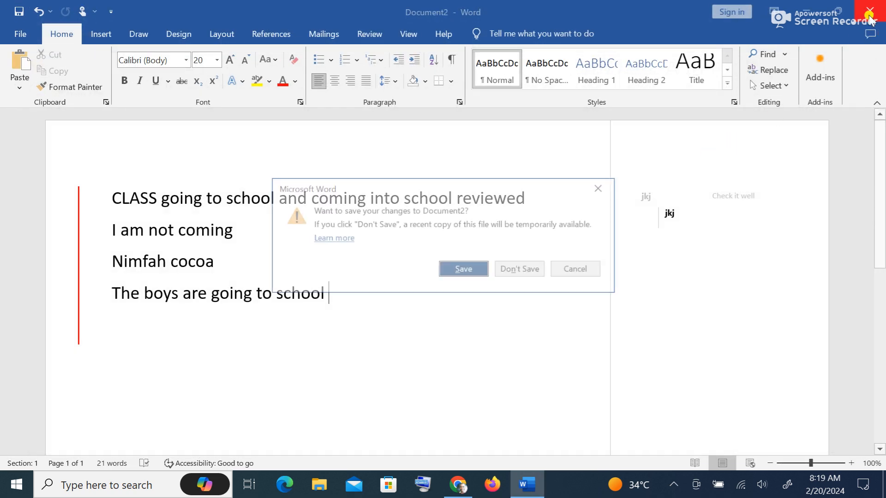
{"action": "left_click", "coordinate": [525, 273]}
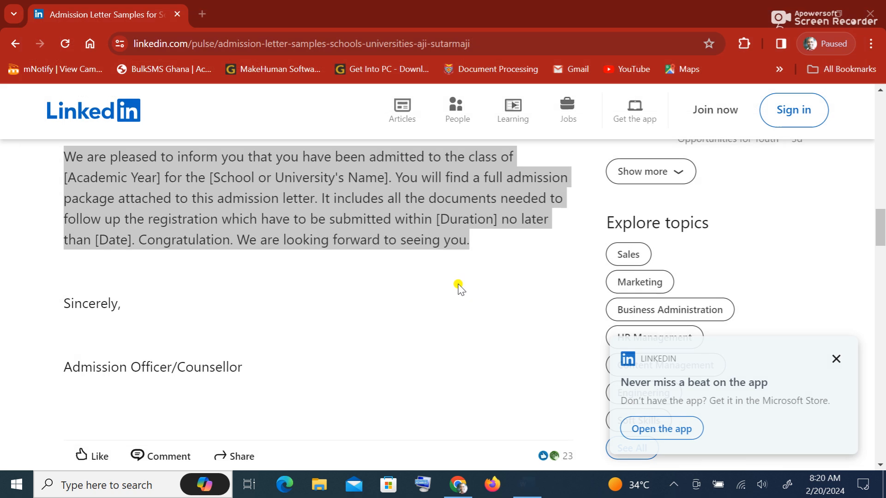
- Open Admission letters 2024.pdf from the desktop in Edge and scroll through all four letter pages
{"action": "left_click", "coordinate": [796, 18]}
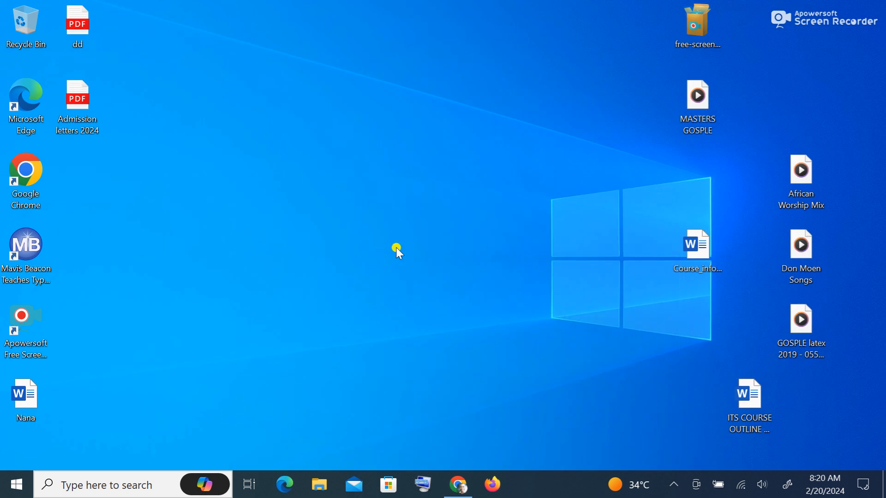
{"action": "double_click", "coordinate": [80, 104]}
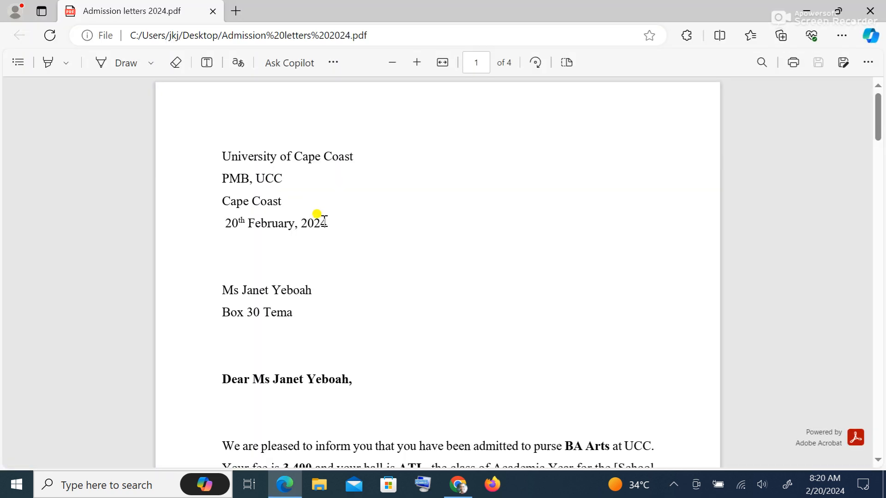
{"action": "scroll", "coordinate": [352, 241], "scroll_direction": "down", "scroll_amount": 4}
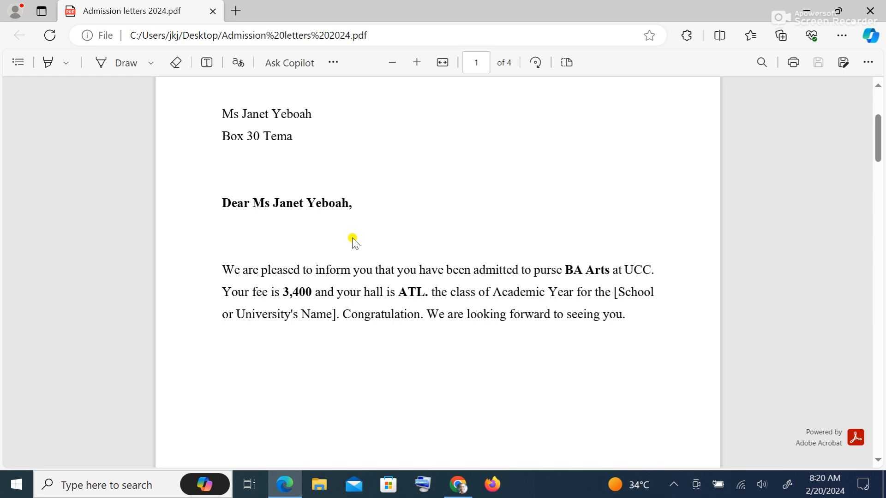
{"action": "scroll", "coordinate": [354, 240], "scroll_direction": "down", "scroll_amount": 14}
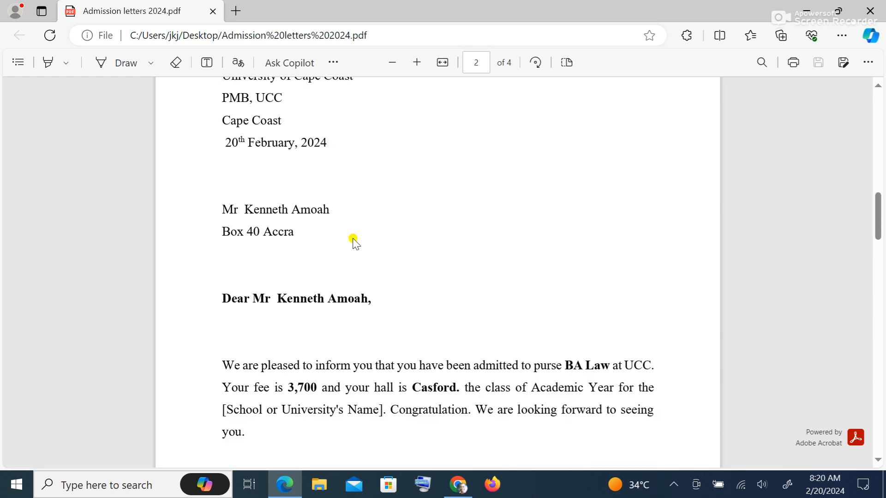
{"action": "scroll", "coordinate": [353, 240], "scroll_direction": "down", "scroll_amount": 10}
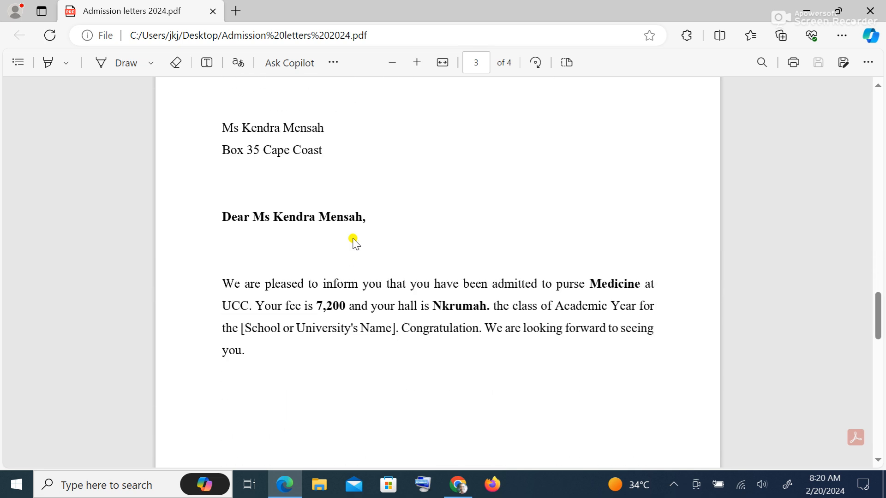
{"action": "scroll", "coordinate": [353, 240], "scroll_direction": "down", "scroll_amount": 10}
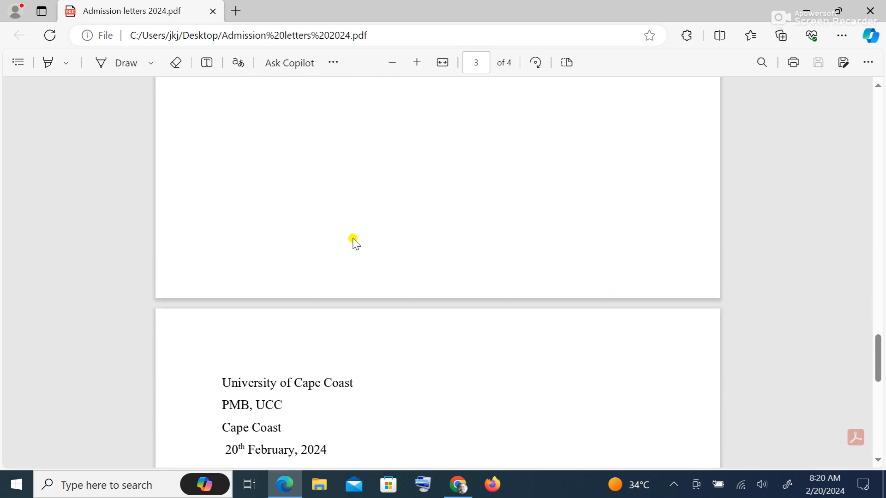
{"action": "scroll", "coordinate": [354, 240], "scroll_direction": "down", "scroll_amount": 3}
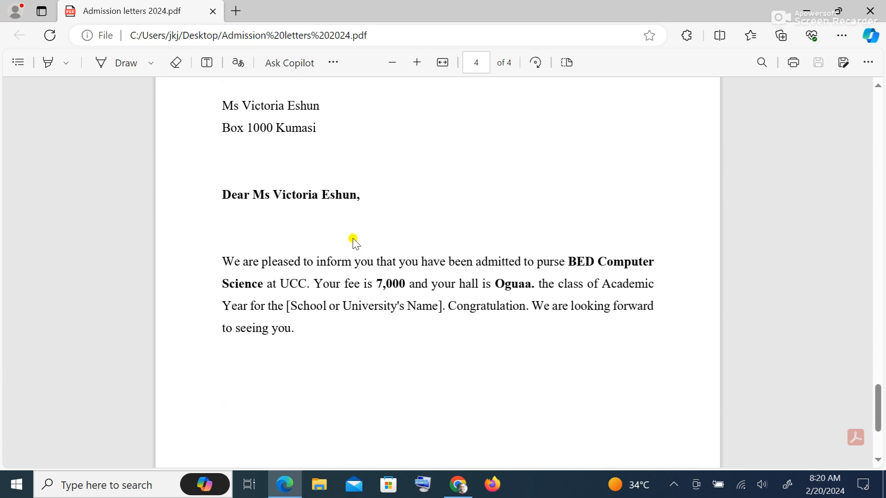
{"action": "scroll", "coordinate": [354, 240], "scroll_direction": "down", "scroll_amount": 4}
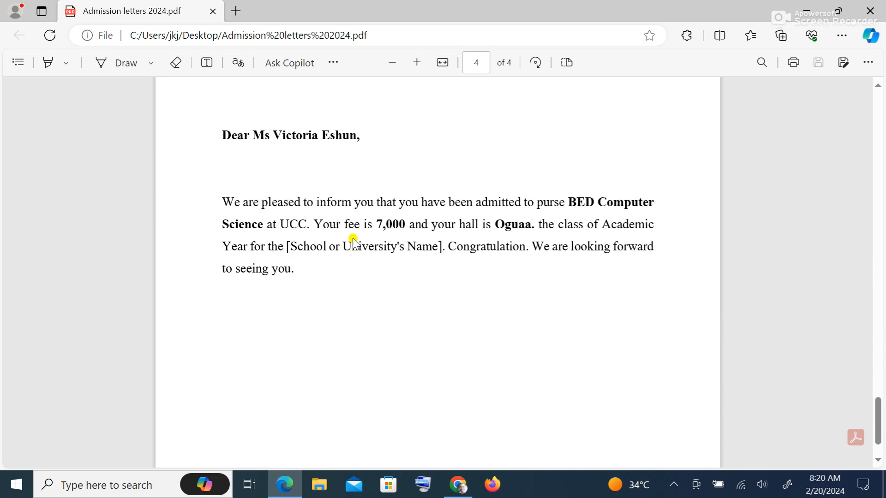
{"action": "scroll", "coordinate": [354, 240], "scroll_direction": "up", "scroll_amount": 12}
{"action": "scroll", "coordinate": [353, 240], "scroll_direction": "up", "scroll_amount": 20}
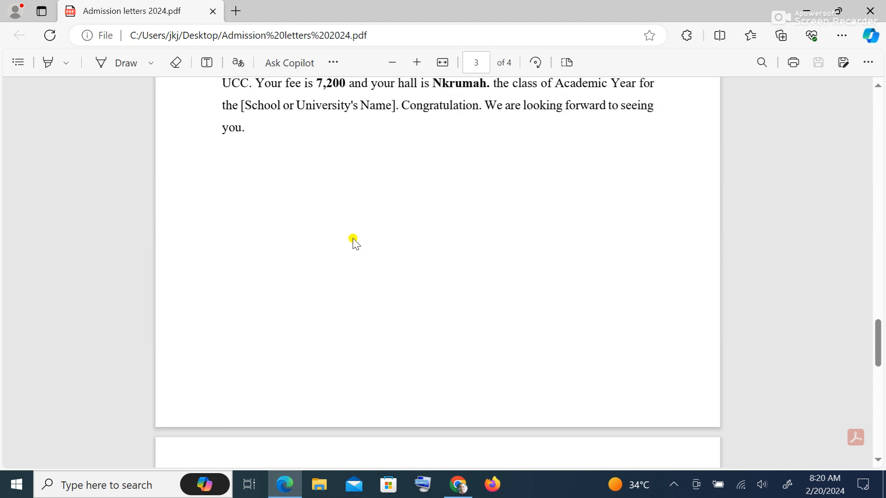
{"action": "scroll", "coordinate": [353, 240], "scroll_direction": "up", "scroll_amount": 10}
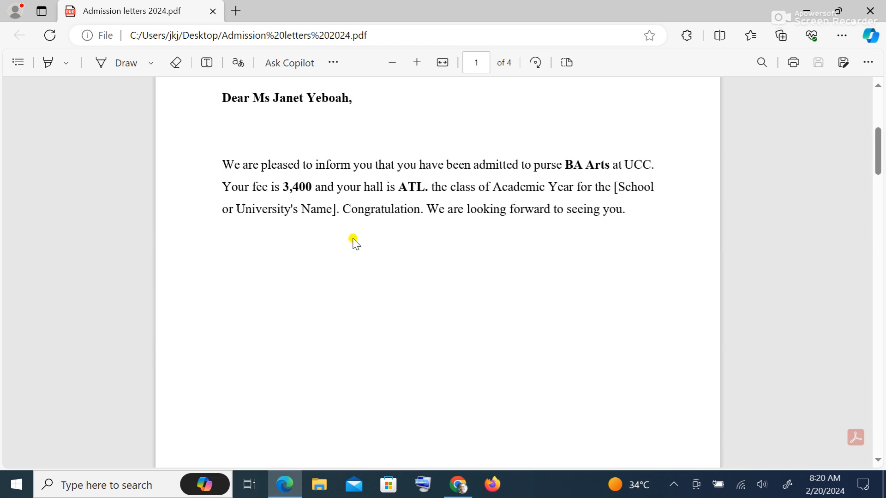
{"action": "scroll", "coordinate": [354, 241], "scroll_direction": "up", "scroll_amount": 6}
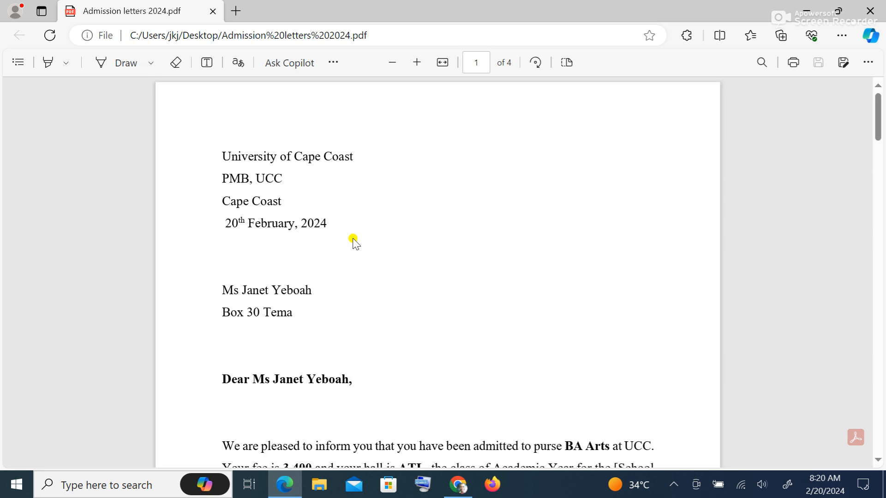